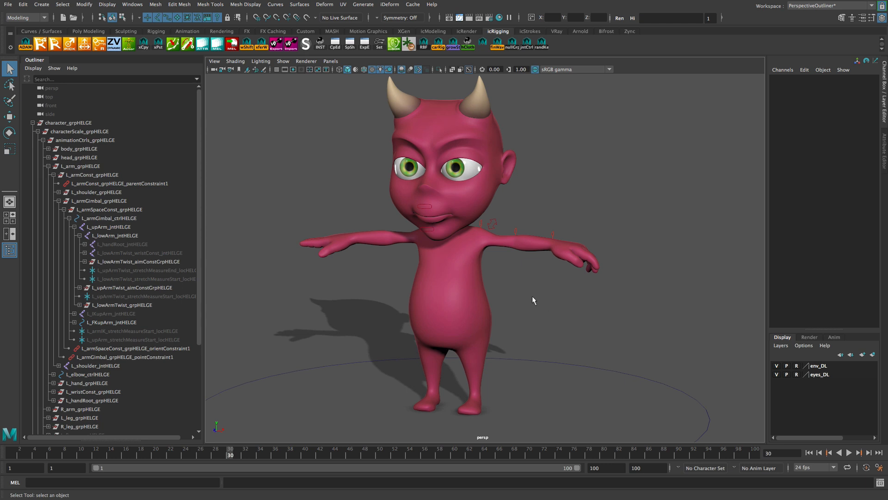
- Scrub the timeline from frame 30 to frame 40 to examine how the left shoulder deforms as the arm lowers
scroll(521, 296, "up", 5)
scroll(521, 296, "up", 2)
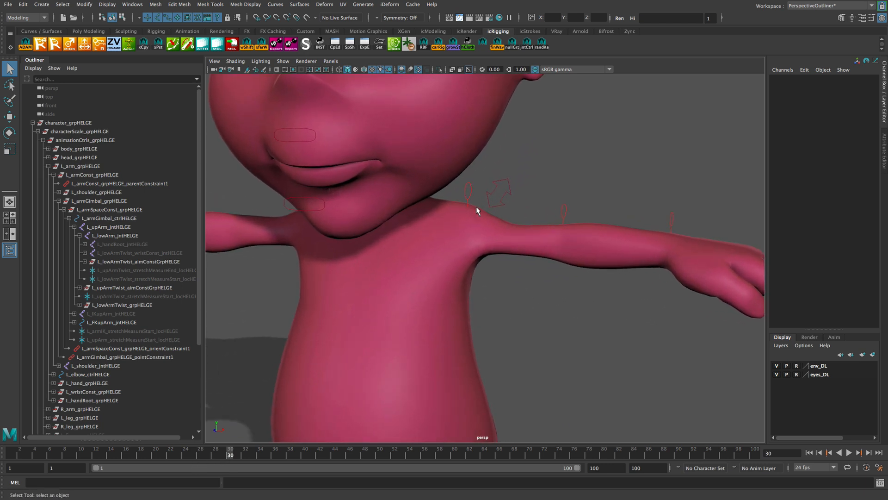
mouse_move(230, 454)
left_mouse_down()
mouse_move(312, 458)
mouse_move(283, 456)
mouse_move(298, 454)
left_mouse_up()
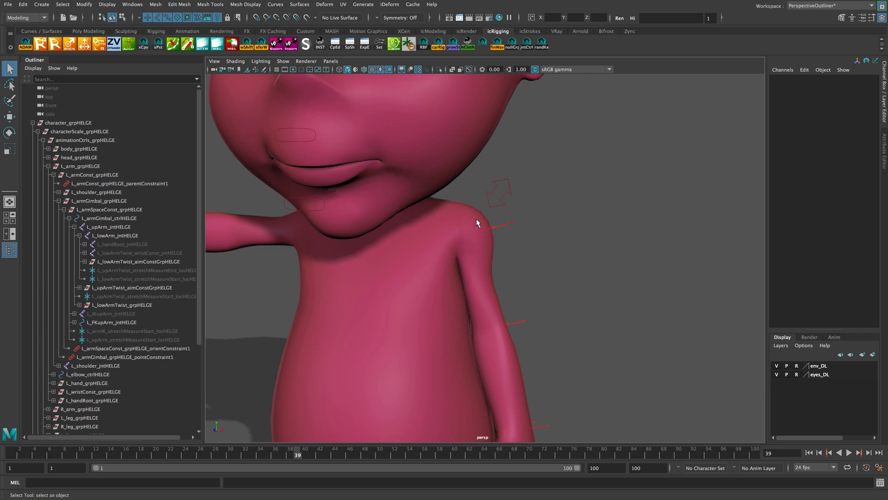
mouse_move(293, 461)
left_mouse_down()
mouse_move(278, 456)
mouse_move(305, 456)
left_mouse_up()
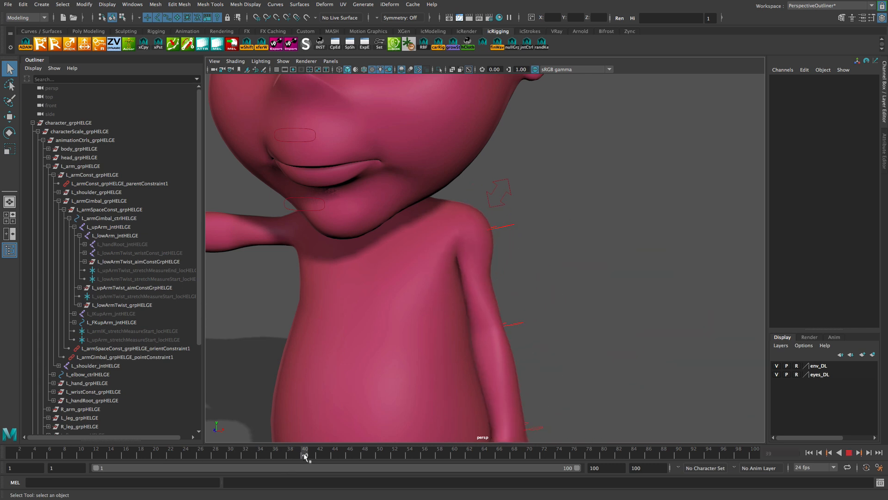
- Preview the L_arm_down target of helge_blendshape on the body mesh with the left arm lowered
left_click(479, 207)
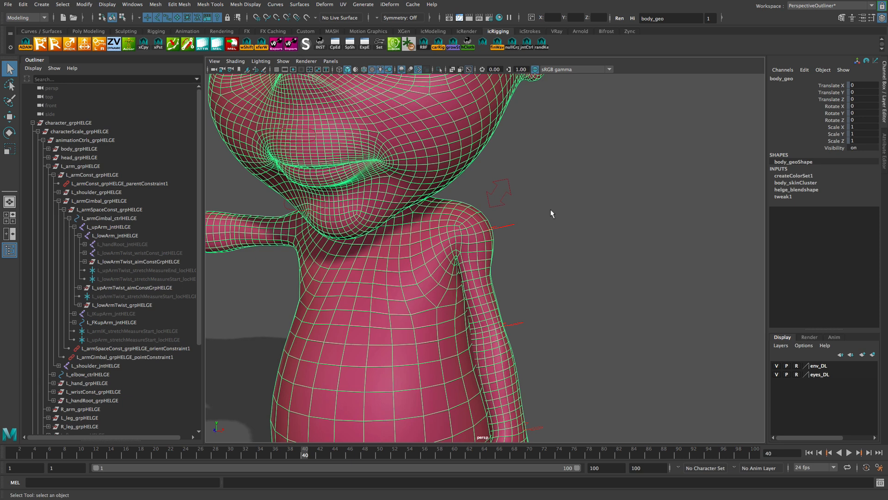
left_click(811, 189)
left_click(831, 205)
middle_click_drag(595, 282, 539, 285)
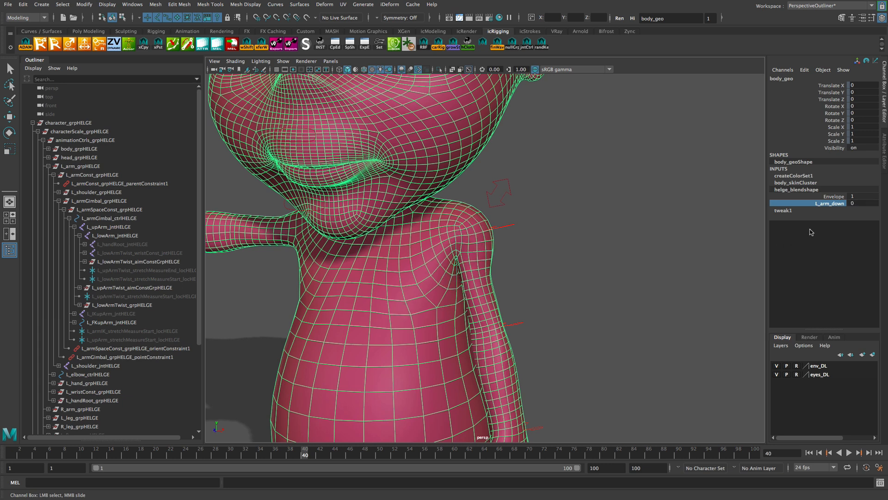
left_click(575, 287)
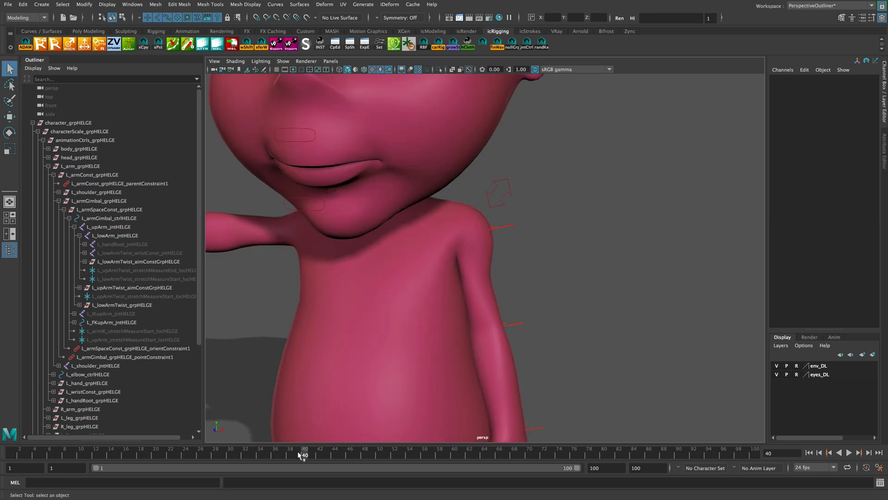
- Return to frame 30 and inspect the helge_blendshape channels of the body mesh with the arm raised
left_click_drag(298, 451, 230, 454)
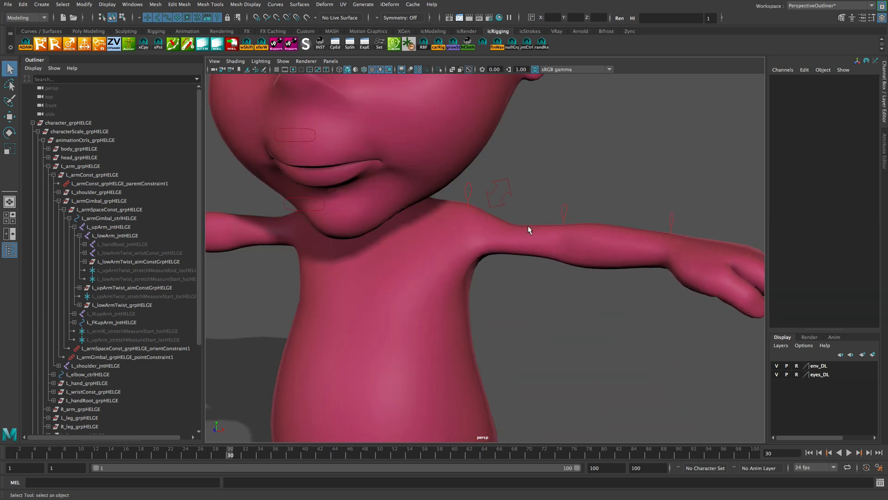
left_click(528, 226)
left_click(805, 191)
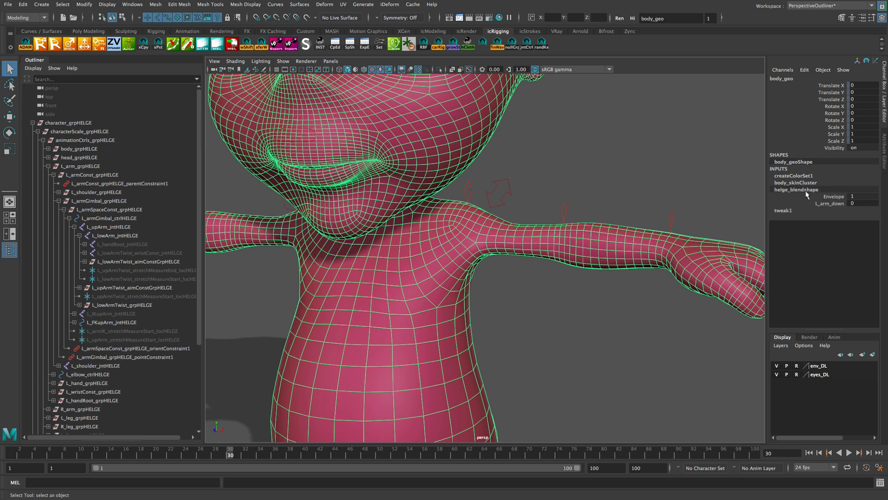
left_click(650, 180)
- Create a weight driver node with the MEL command createNode weightDriver
left_click(198, 482)
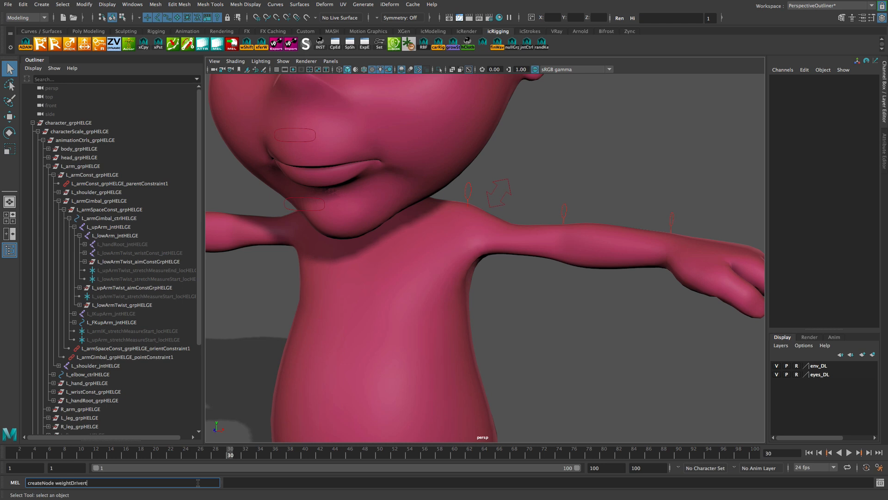
key("Return")
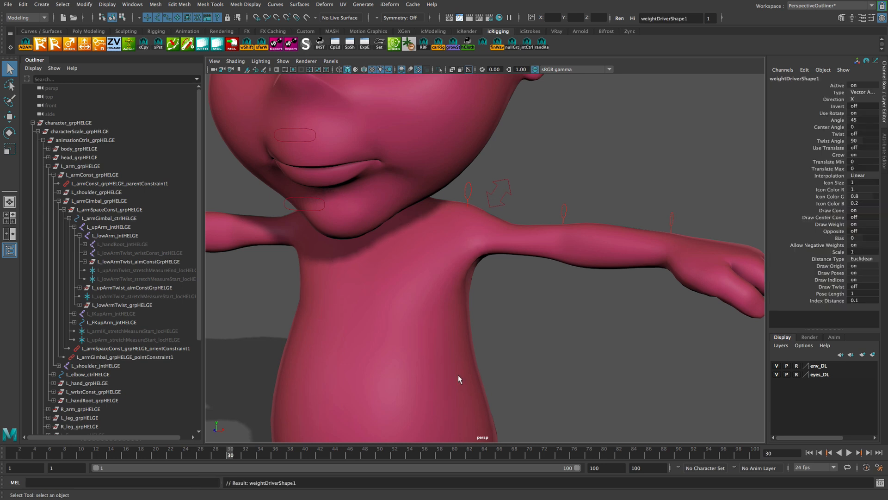
scroll(433, 257, "down", 5)
scroll(394, 304, "up", 6)
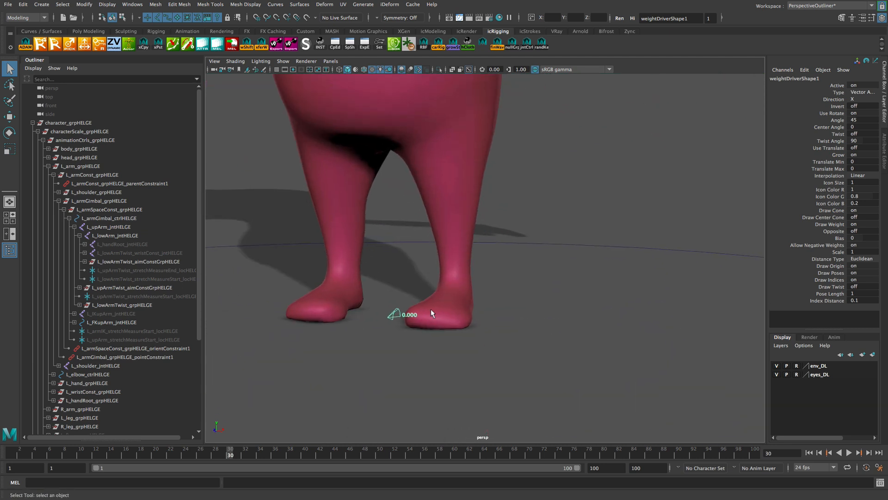
- Move the weight driver up from the floor to between the character's lower legs, at about Y 4.289
left_click(394, 306)
key("w")
left_click_drag(385, 311, 389, 252)
middle_click_drag(420, 284, 438, 318, "alt")
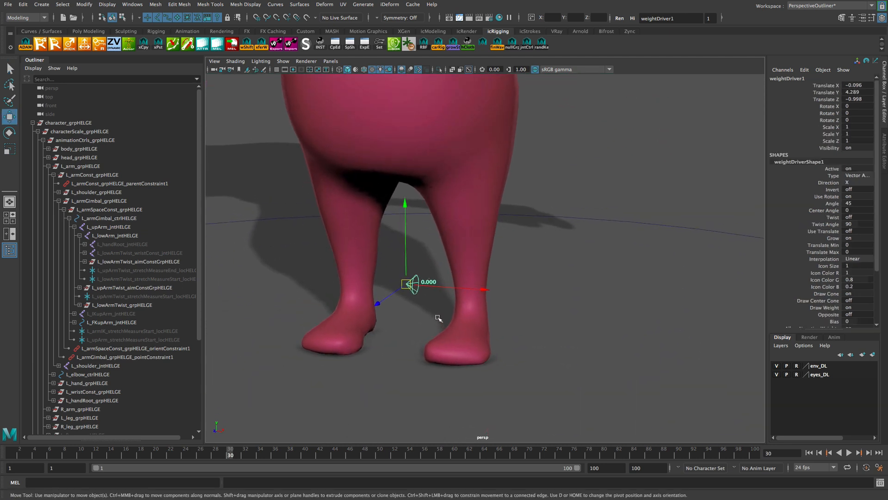
- Set the current time to frame 40, the pose with the left arm lowered
scroll(439, 318, "down", 8)
scroll(554, 289, "up", 6)
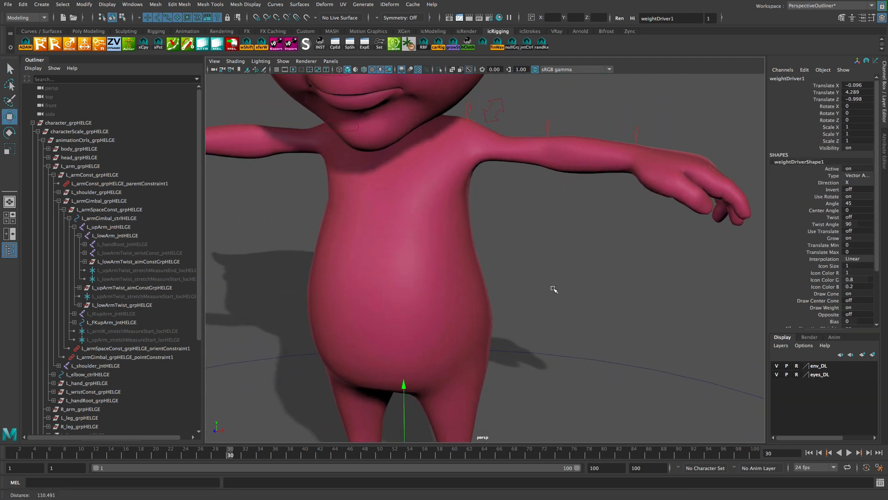
middle_click_drag(554, 290, 406, 361, "alt")
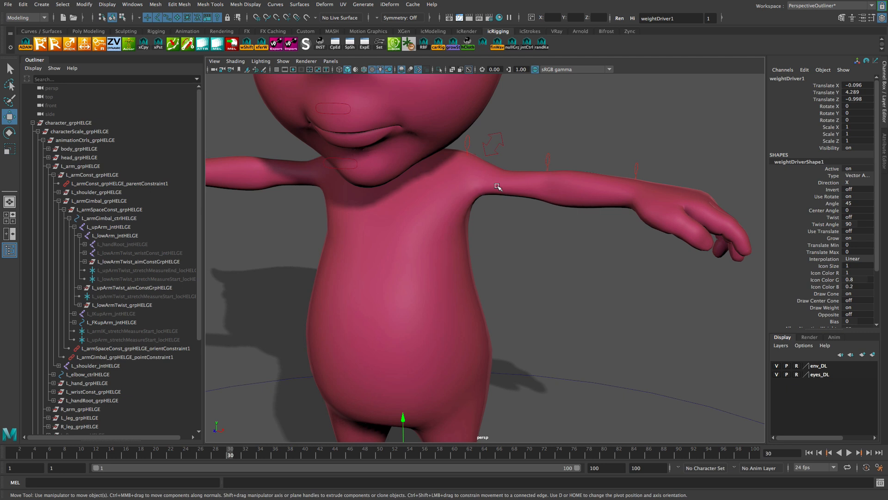
key("alt+v")
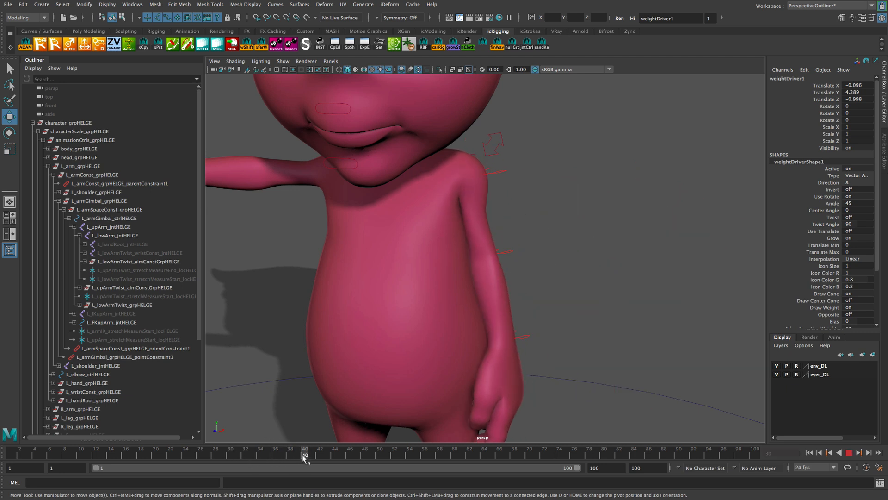
key("alt+v")
- Examine the weight driver between the legs and the left shoulder control in the lowered-arm pose
mouse_move(465, 304)
middle_mouse_down("alt")
mouse_move(470, 260)
mouse_move(452, 301)
middle_mouse_up("alt")
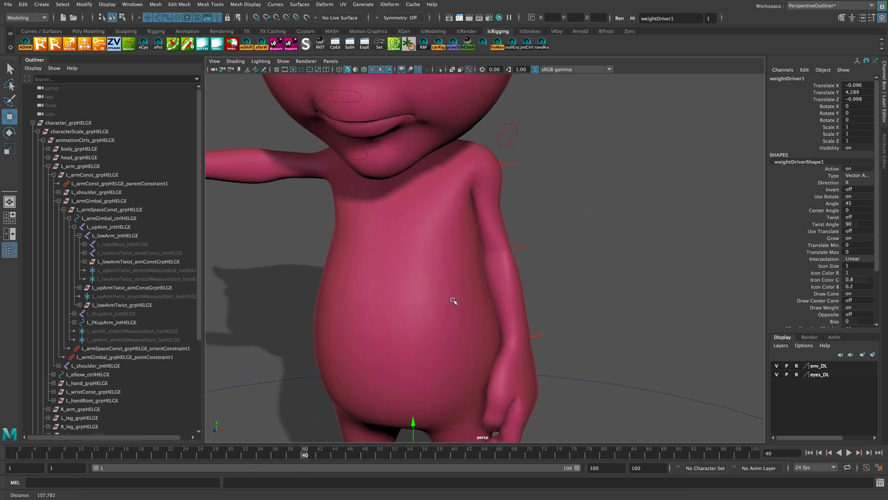
right_click_drag(452, 302, 420, 315, "alt")
middle_click_drag(420, 315, 432, 236, "alt")
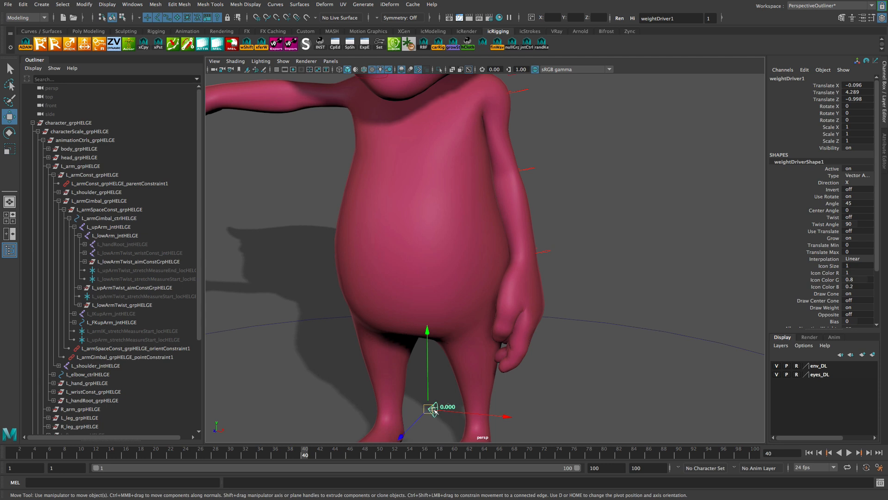
middle_click_drag(494, 158, 447, 272, "alt")
right_click_drag(446, 272, 529, 277, "alt")
middle_click_drag(529, 277, 532, 299, "alt")
left_click_drag(532, 299, 527, 294, "alt")
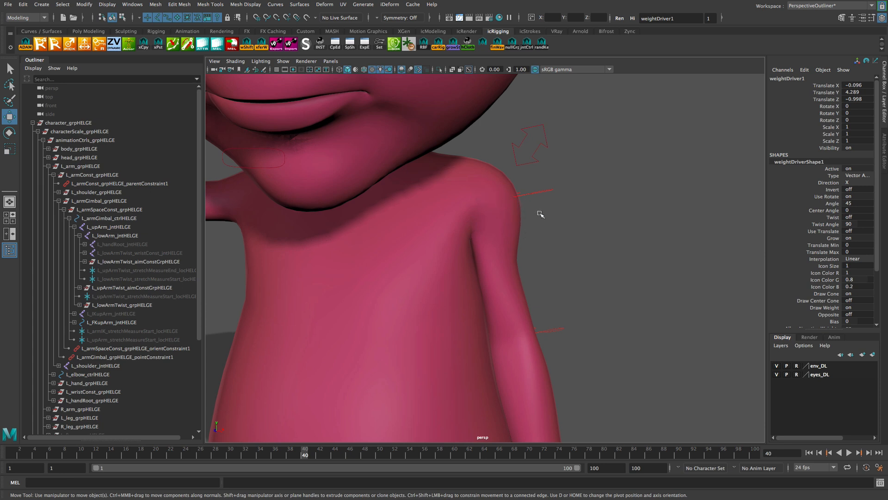
left_click_drag(523, 221, 505, 218, "alt")
- Parent weightDriver1 under the left upper arm FK control, L_FKupArm_jntHELGE
left_click(534, 197)
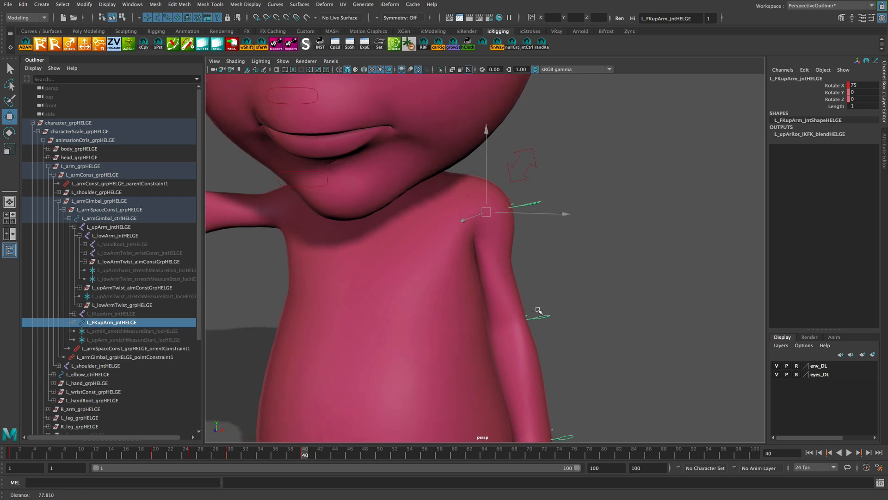
scroll(151, 386, "down", 3)
scroll(153, 379, "down", 2)
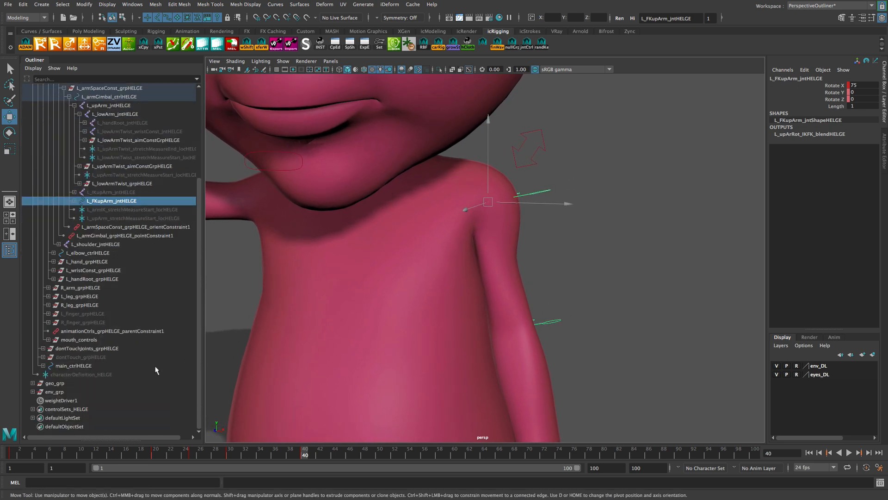
left_click(61, 400)
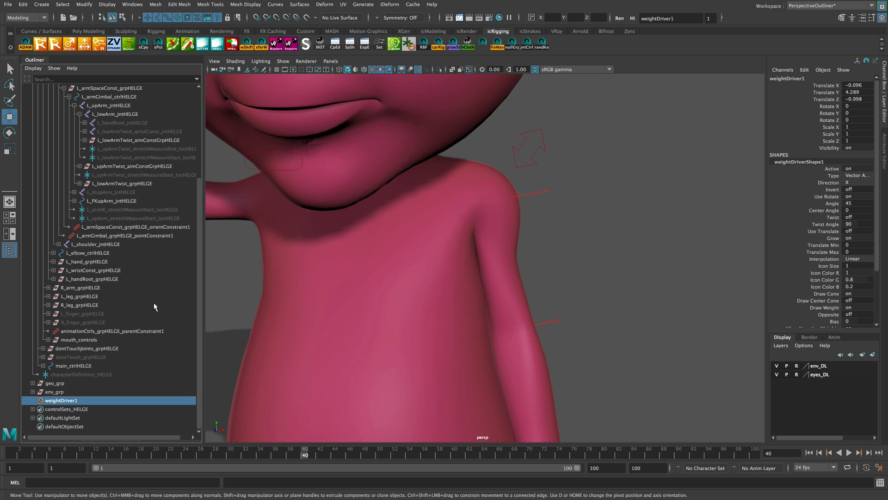
left_click(541, 219)
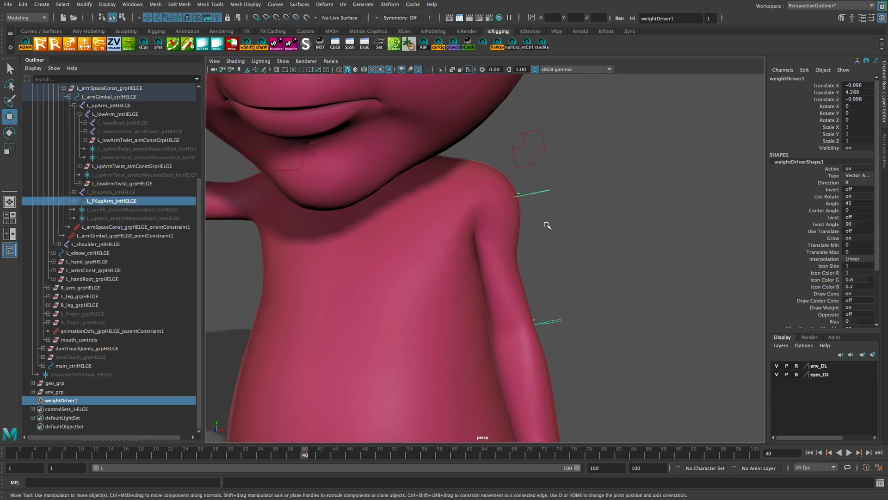
key("p")
left_click_drag(528, 242, 528, 255, "alt")
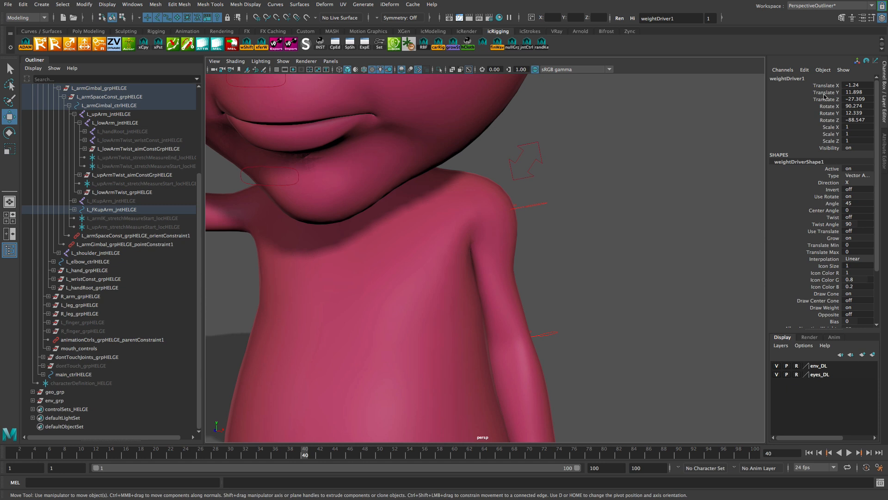
- Set all translate and rotate values of the weight driver to 0 so it snaps to the upper arm control
left_click_drag(858, 85, 858, 119)
type("0")
key("Return")
type("0")
key("Return")
- Display the character in wireframe and examine the weight driver's cone inside the left shoulder
left_click_drag(582, 267, 544, 268, "alt")
key("4")
middle_click_drag(542, 259, 514, 276, "alt")
right_click_drag(514, 276, 576, 274, "alt")
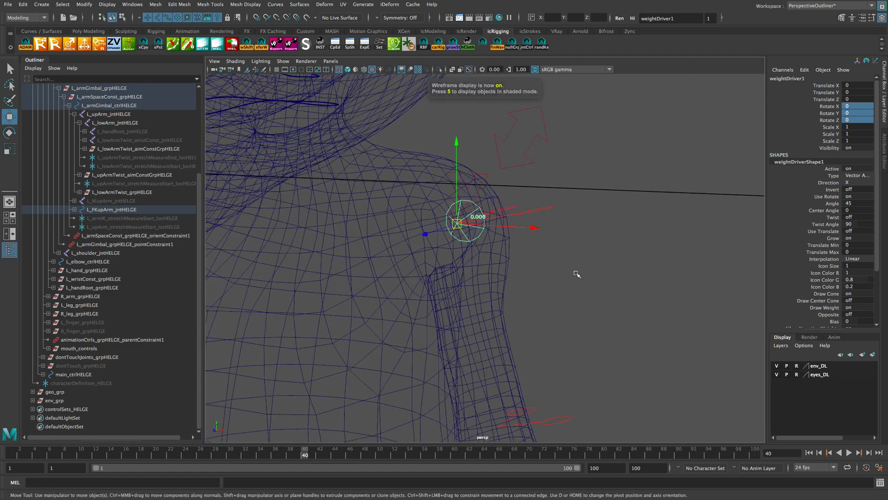
left_click_drag(576, 274, 542, 279, "alt")
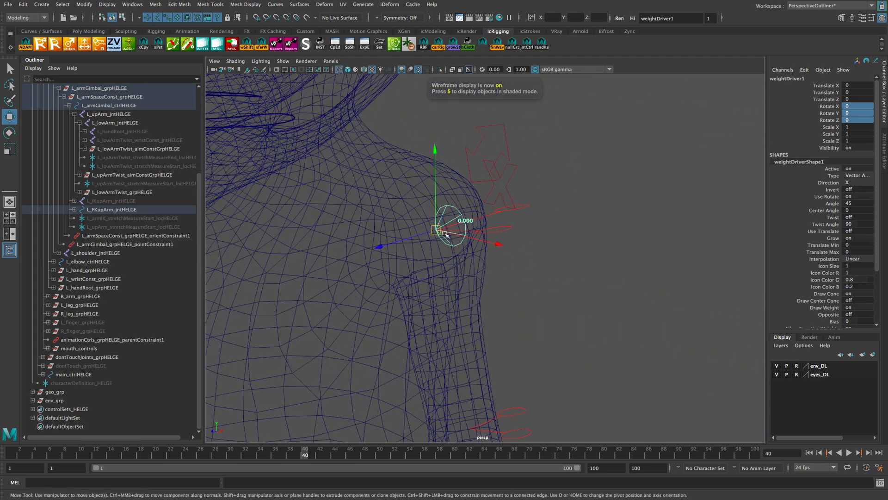
left_click_drag(445, 236, 471, 242, "alt")
middle_click_drag(536, 255, 535, 234, "alt")
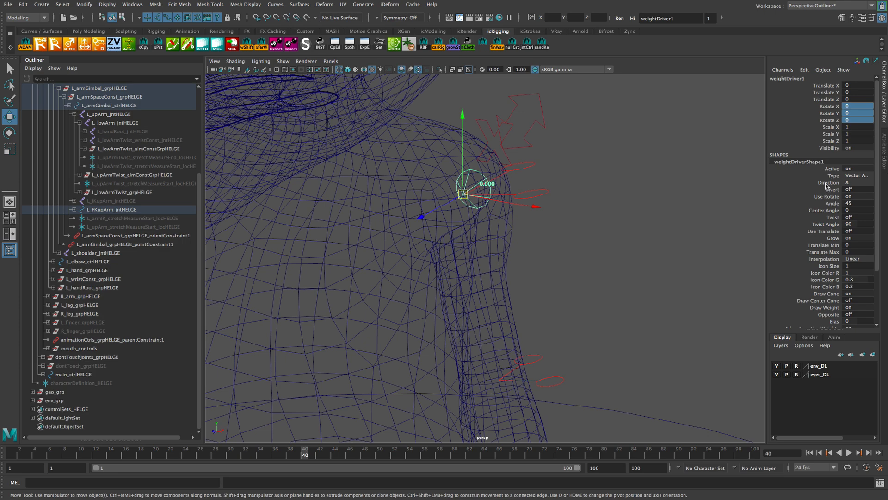
- Set the weight driver's Direction to Z and turn Invert on so the cone points down the arm
left_click(849, 183)
left_click(860, 204)
left_click_drag(437, 272, 461, 257, "alt")
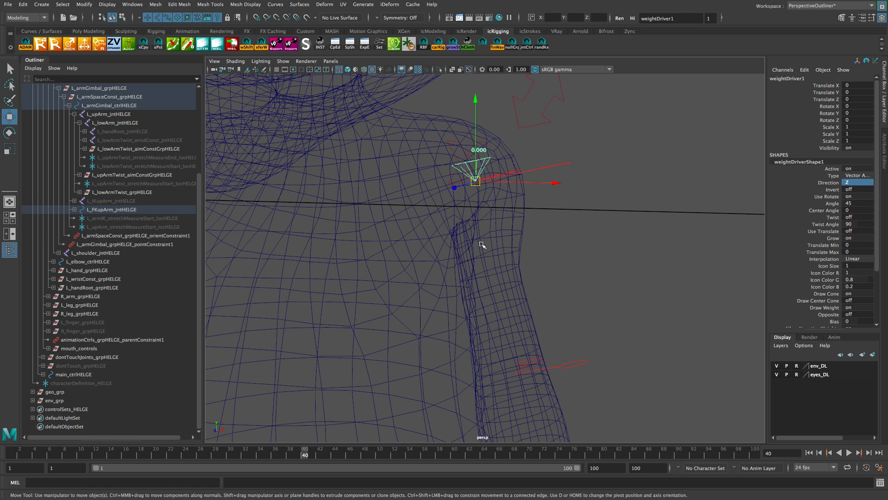
left_click(854, 189)
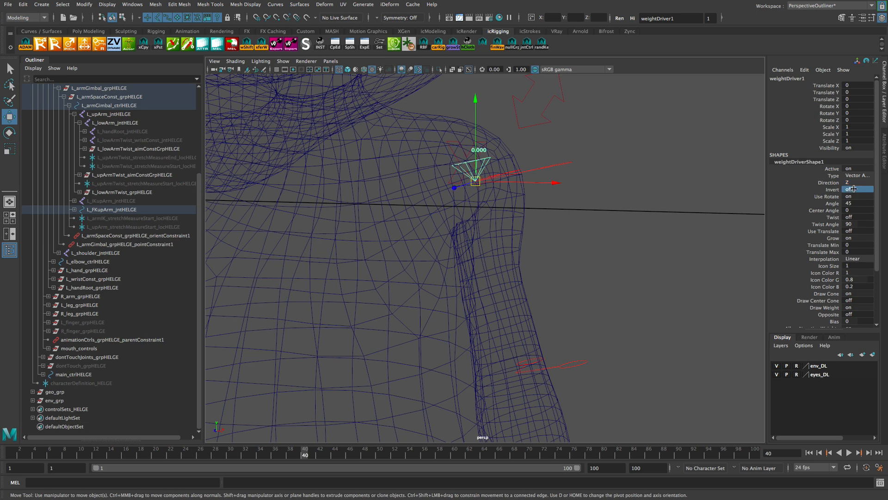
type("1")
key("Return")
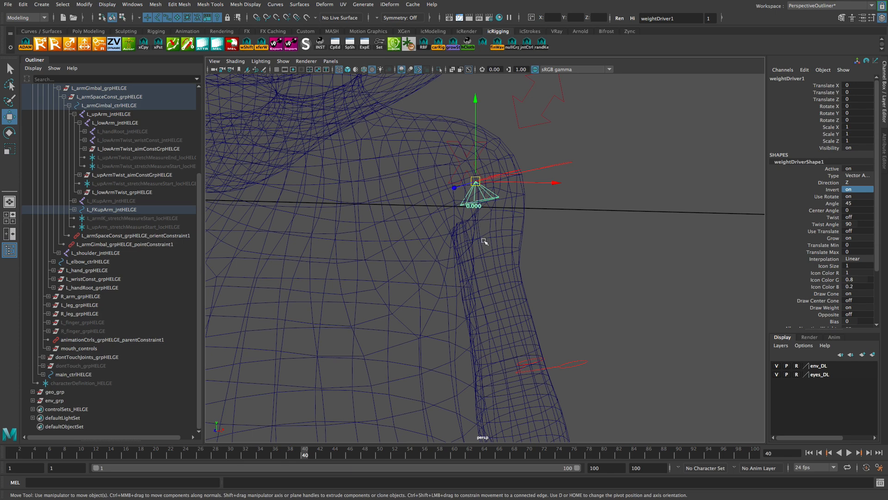
left_click_drag(484, 241, 421, 288, "alt")
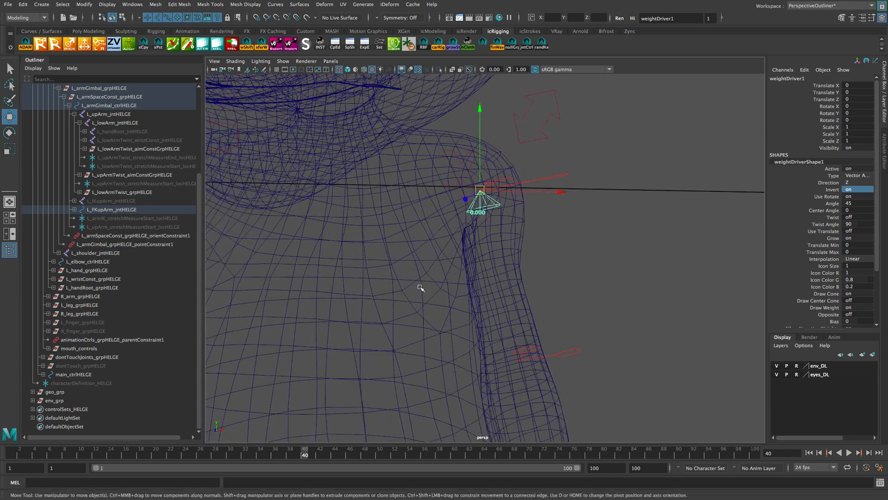
- Reveal weightDriver1 under L_FKupArm_jntHELGE in the hierarchy and check that it follows the arm through the animation, ending at frame 40
left_click(74, 210)
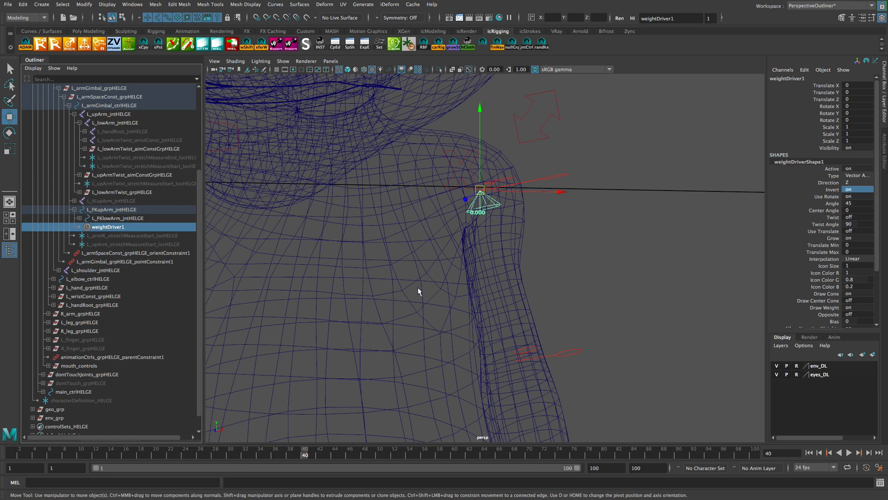
left_click_drag(418, 292, 432, 307, "alt")
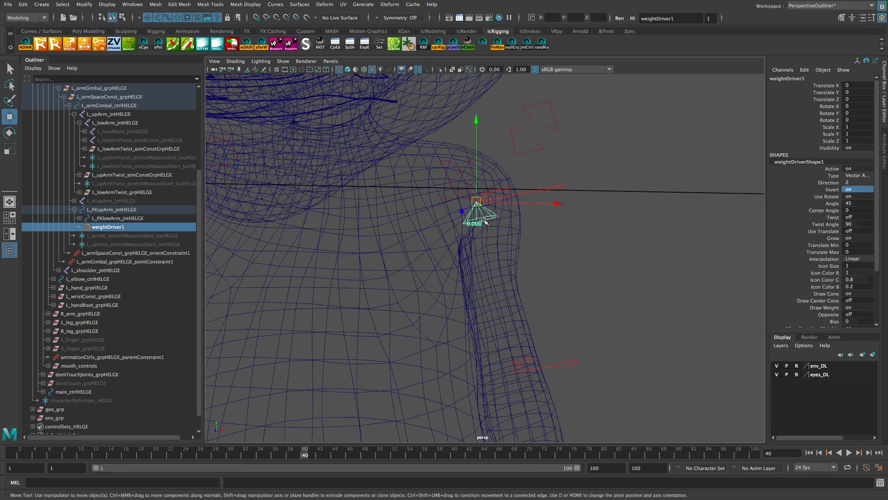
middle_click_drag(485, 222, 483, 227, "alt")
key("alt+v")
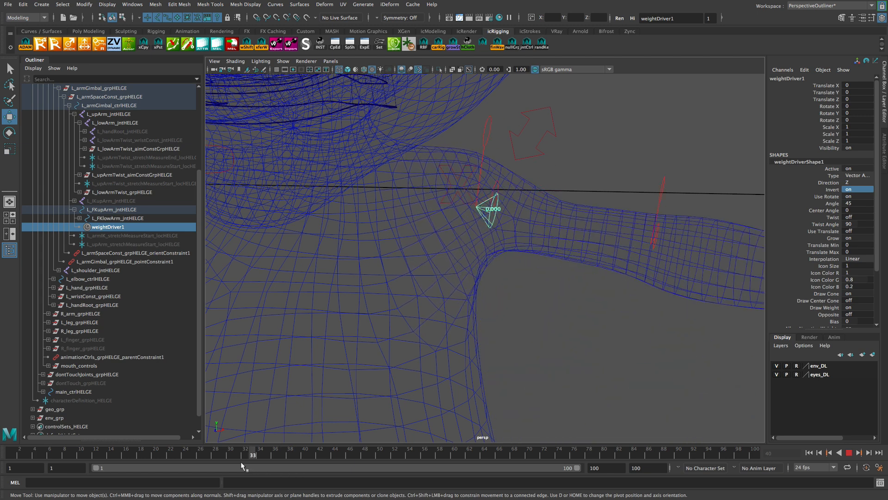
key("alt+v")
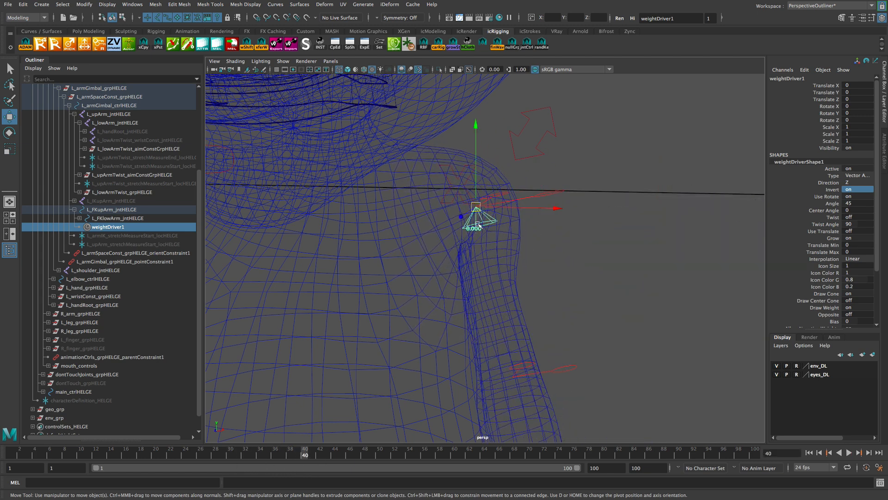
middle_click_drag(438, 293, 437, 312, "alt")
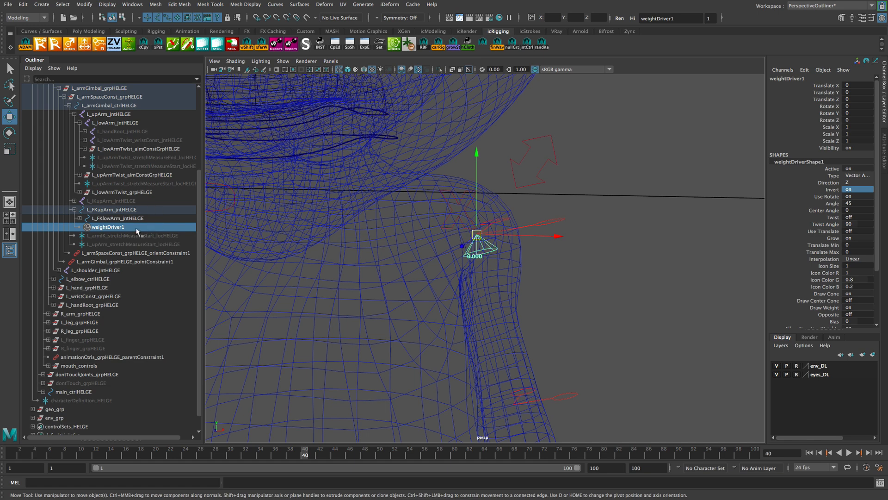
- Parent weightDriver1 under L_armGimbal_ctrlHELGE and check through the animation that it stays put while the arm moves
left_click(100, 106, "ctrl")
key("p")
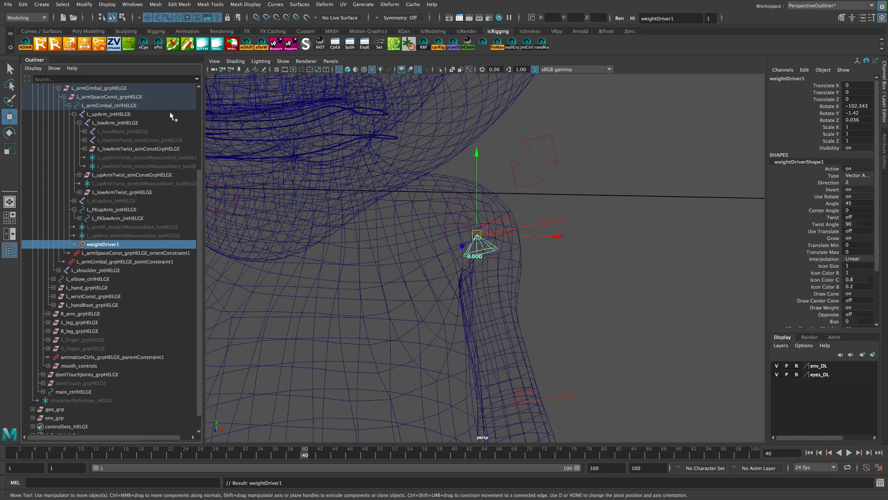
mouse_move(304, 456)
left_mouse_down()
mouse_move(254, 457)
mouse_move(303, 466)
left_mouse_up()
right_click_drag(509, 353, 427, 357, "alt")
middle_click_drag(427, 357, 441, 301, "alt")
right_click_drag(478, 279, 508, 298, "alt")
- Create a locator and parent it under L_lowArm_jntHELGE
key("q")
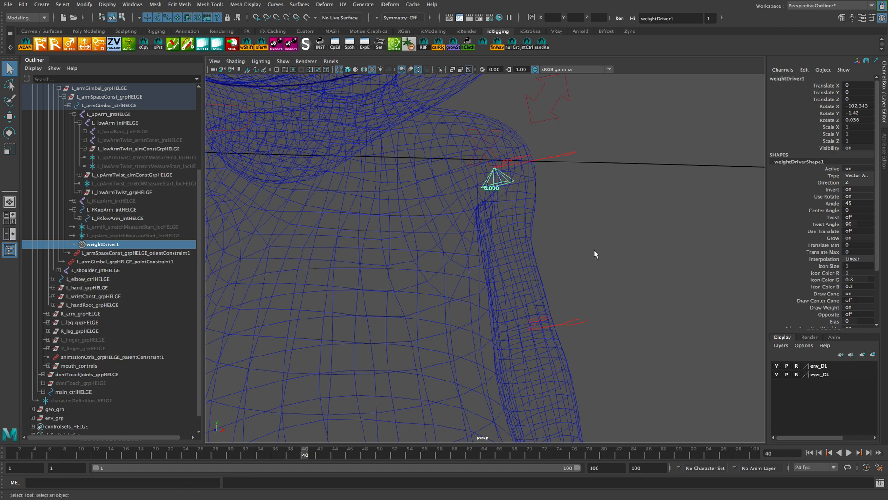
right_click_drag(579, 250, 551, 274)
left_click_drag(551, 274, 470, 347, "alt")
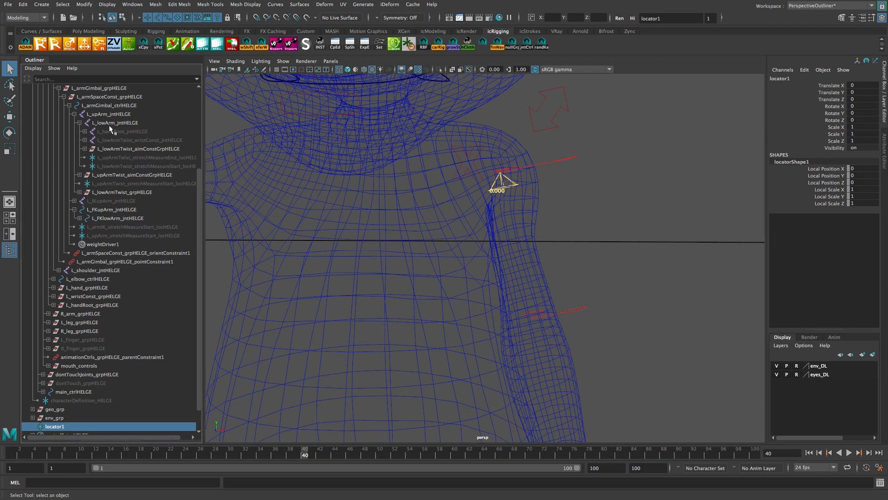
left_click(123, 124)
key("p")
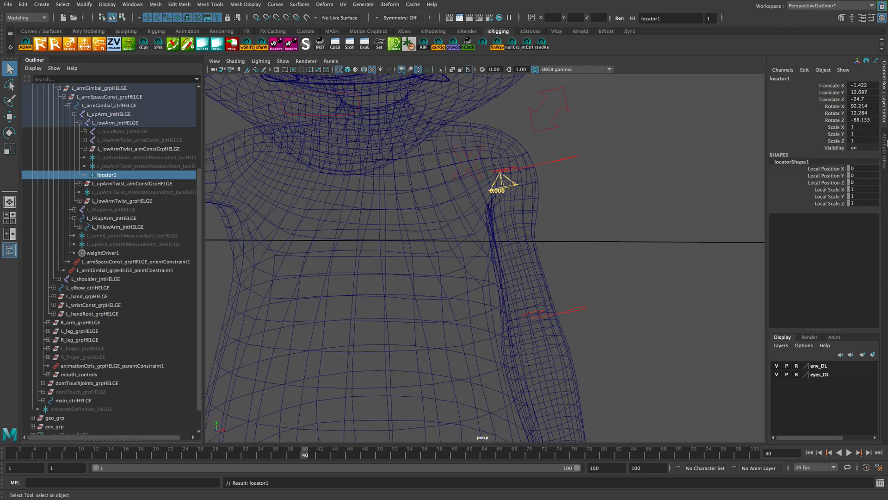
- Set all translate and rotate values of locator1 to 0 so it snaps to the elbow
left_click_drag(861, 85, 861, 119)
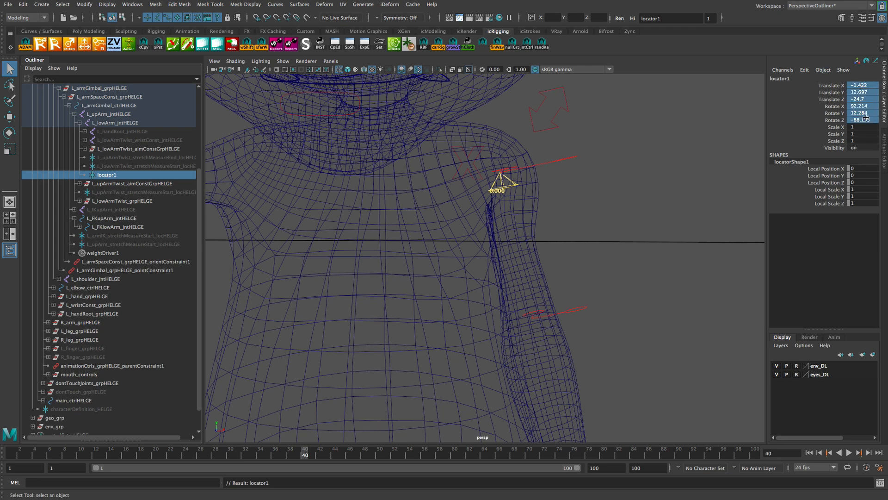
type("0")
key("Return")
left_click_drag(509, 385, 422, 337, "alt")
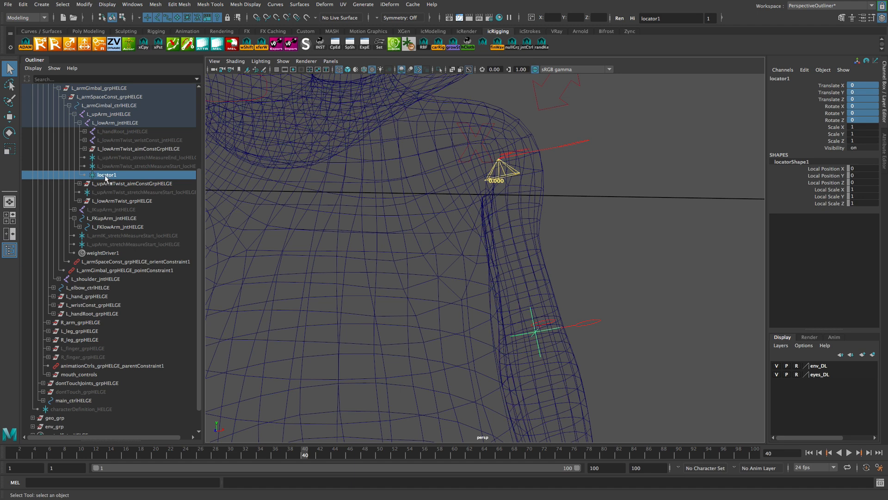
- Reparent locator1 under L_upArm_jntHELGE, keeping its position at the elbow
left_click(112, 114, "ctrl")
key("p")
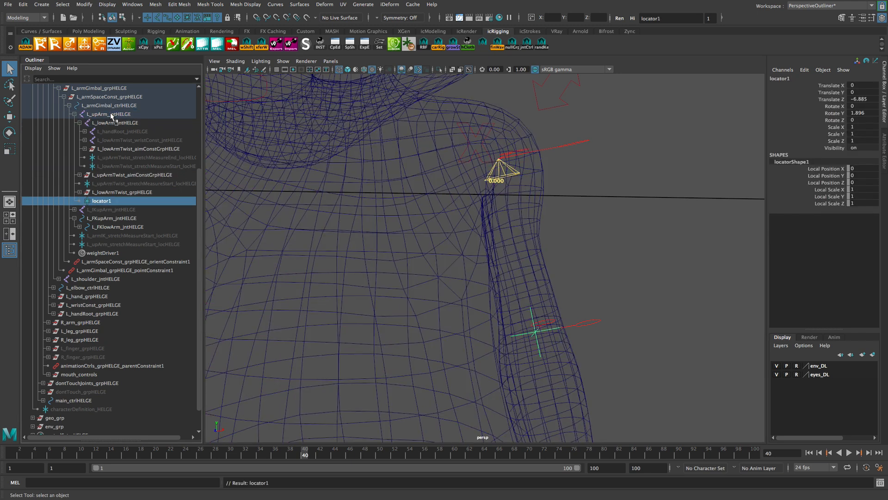
left_click(103, 253)
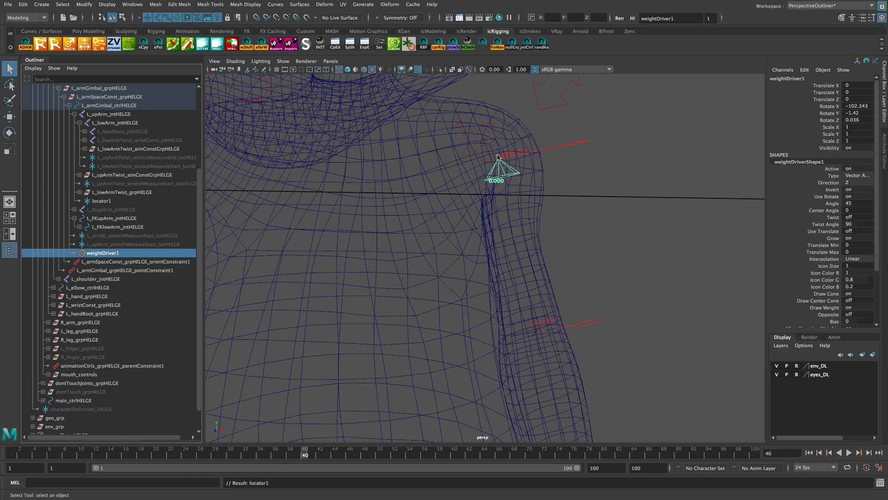
left_click(96, 203)
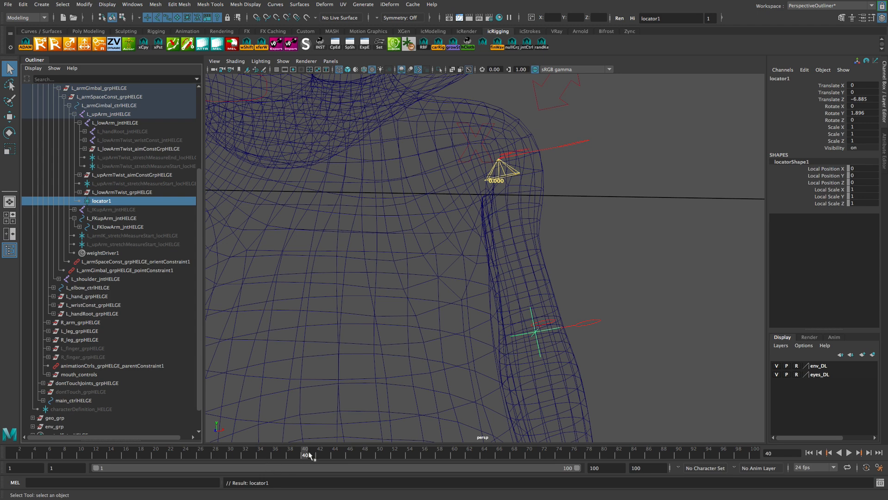
- Examine how locator1 moves with the arm relative to the weight driver's cone between frames 34 and 40, ending at frame 40
left_click_drag(307, 453, 259, 468)
left_click_drag(484, 371, 452, 361, "alt")
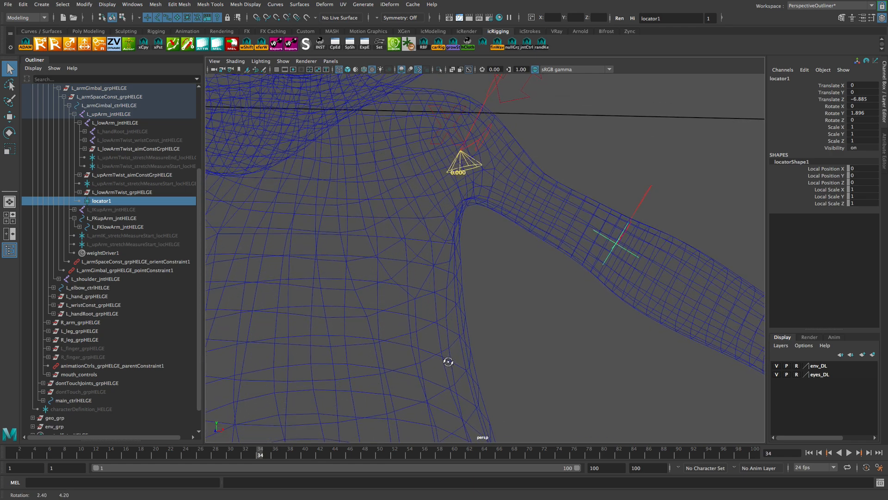
mouse_move(260, 454)
left_mouse_down()
mouse_move(276, 455)
mouse_move(268, 455)
left_mouse_up()
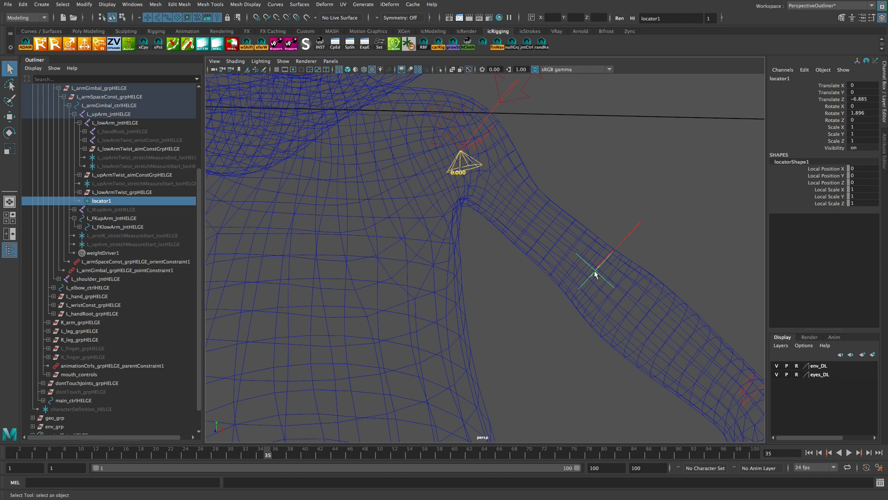
left_click_drag(263, 454, 297, 457)
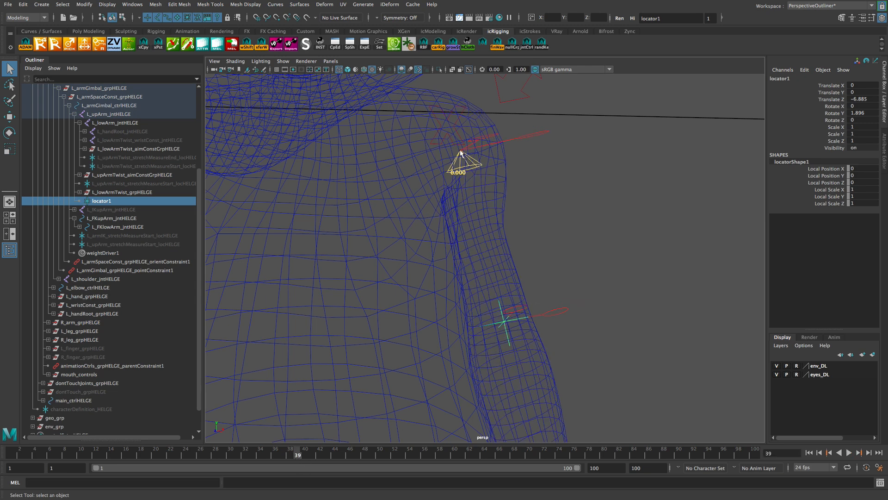
mouse_move(298, 457)
left_mouse_down()
mouse_move(266, 453)
mouse_move(305, 461)
left_mouse_up()
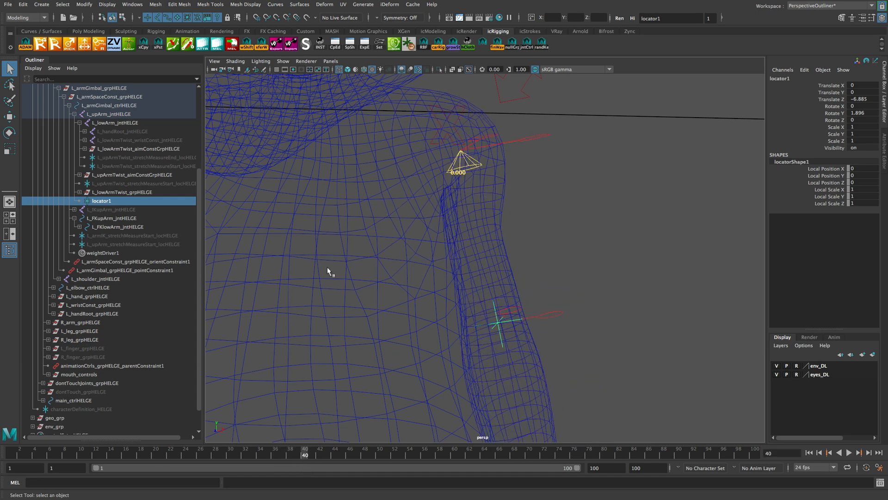
left_click(103, 254)
left_click(107, 202)
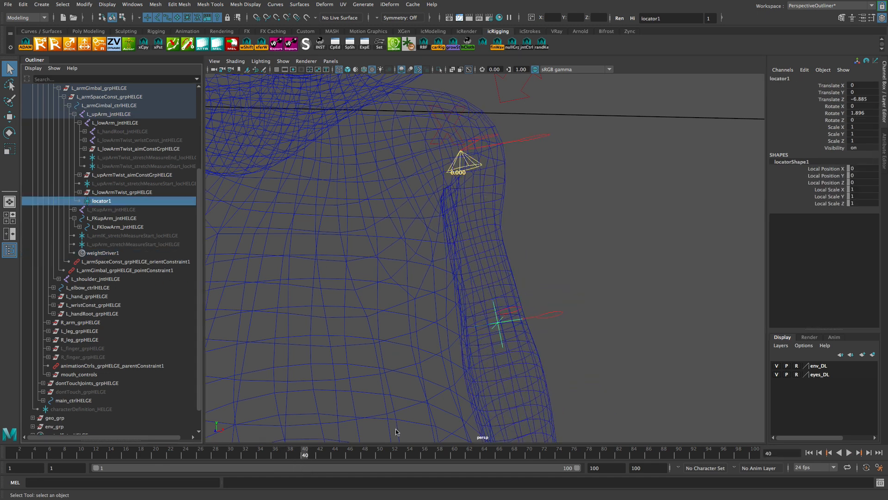
mouse_move(305, 454)
left_mouse_down()
mouse_move(257, 452)
mouse_move(304, 453)
left_mouse_up()
mouse_move(307, 454)
left_mouse_down()
mouse_move(298, 458)
mouse_move(304, 456)
left_mouse_up()
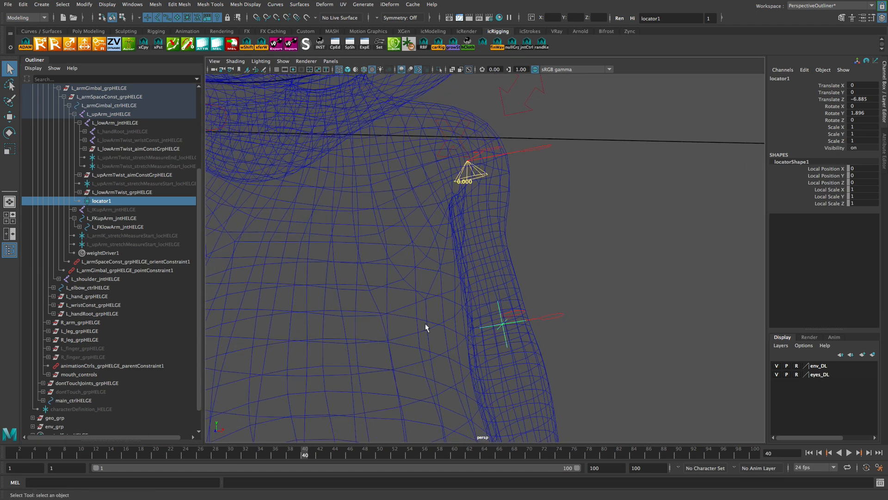
middle_click_drag(425, 324, 422, 330, "alt")
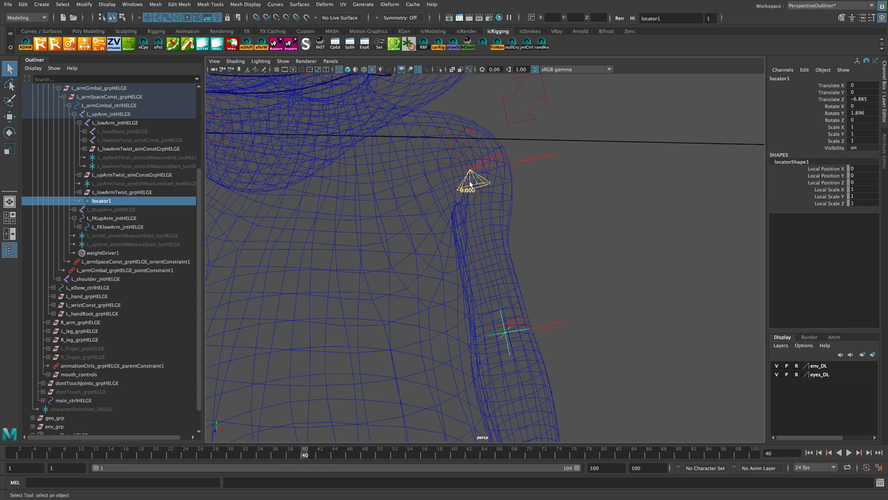
middle_click_drag(464, 238, 467, 240, "alt")
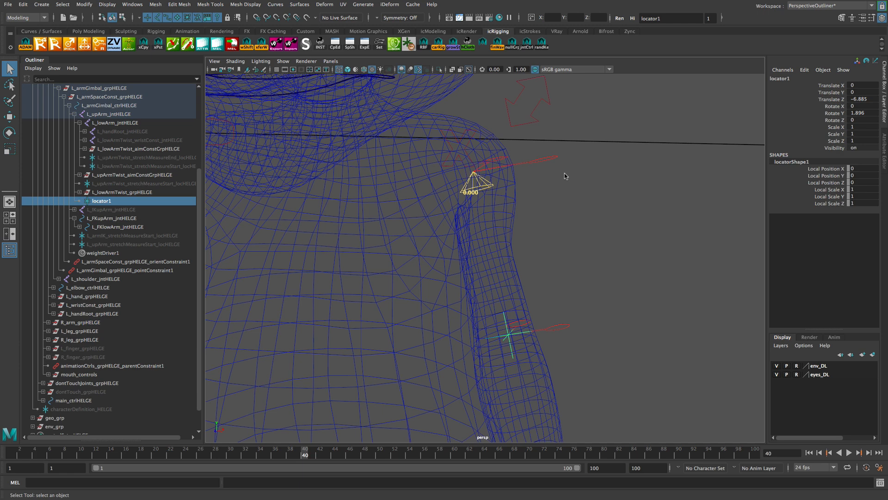
- Open the Connection Editor and load weightDriver1 as the output node and weightDriverShape1 as the input node
key("alt+c")
left_click_drag(236, 103, 365, 127)
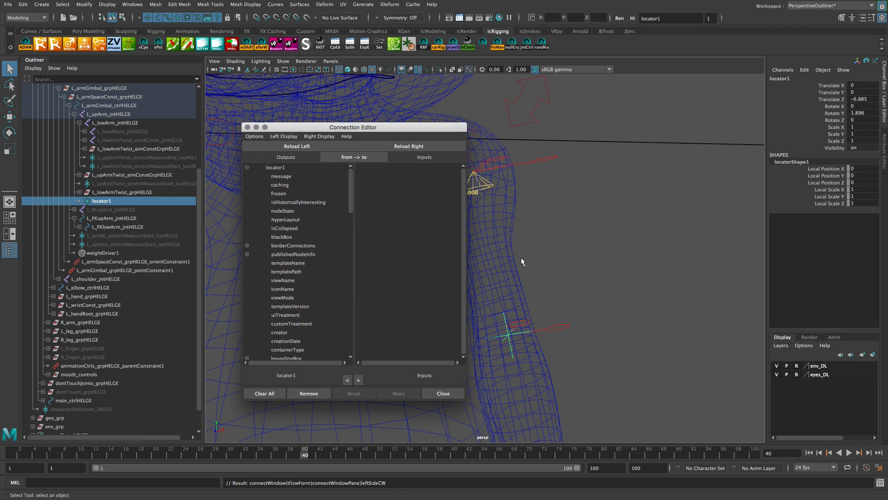
left_click_drag(521, 257, 561, 256, "alt")
left_click_drag(379, 128, 364, 127)
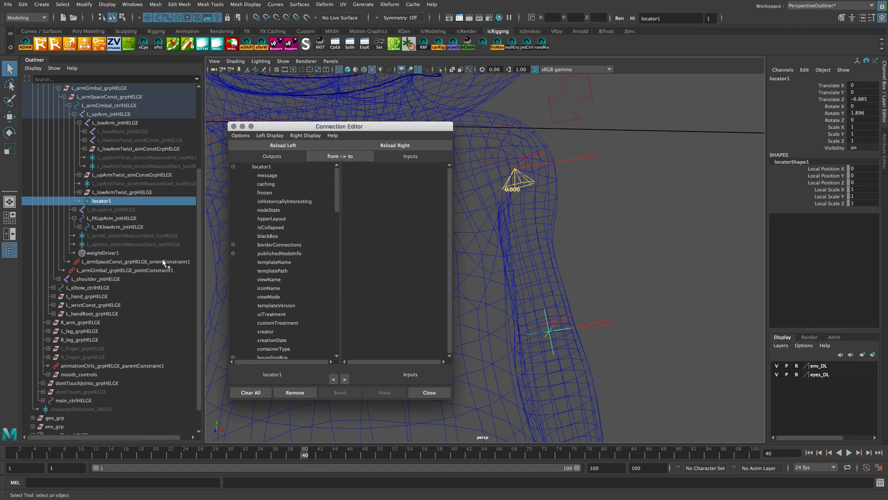
left_click(99, 253)
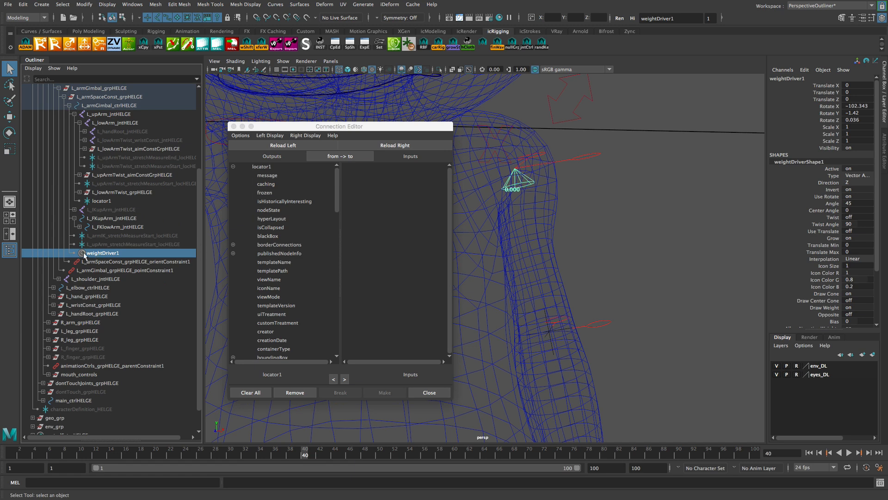
left_click(285, 146)
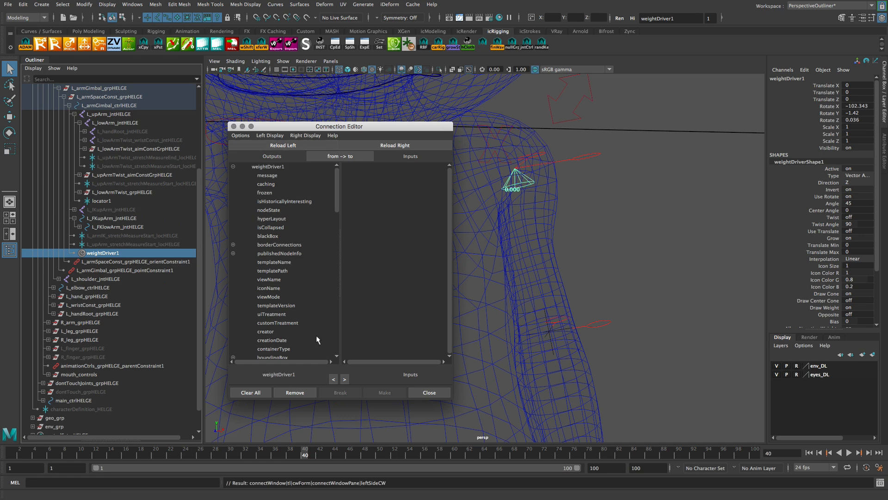
left_click(83, 254)
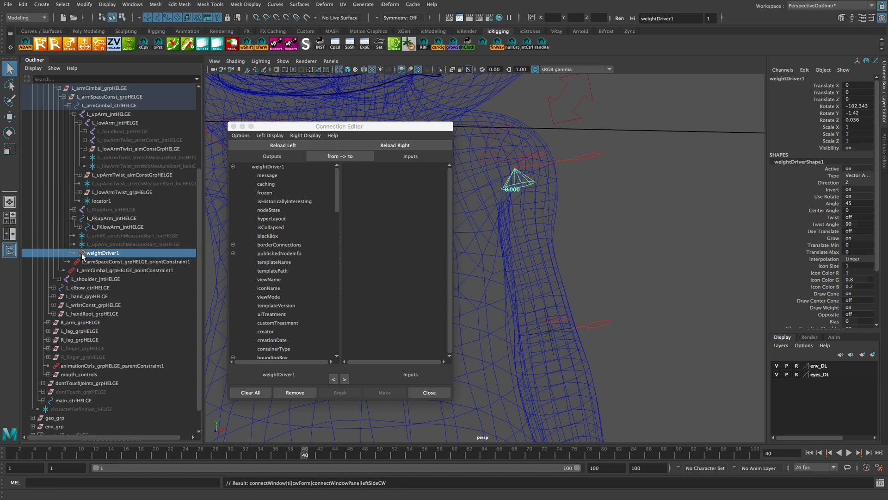
key("Down")
left_click(395, 145)
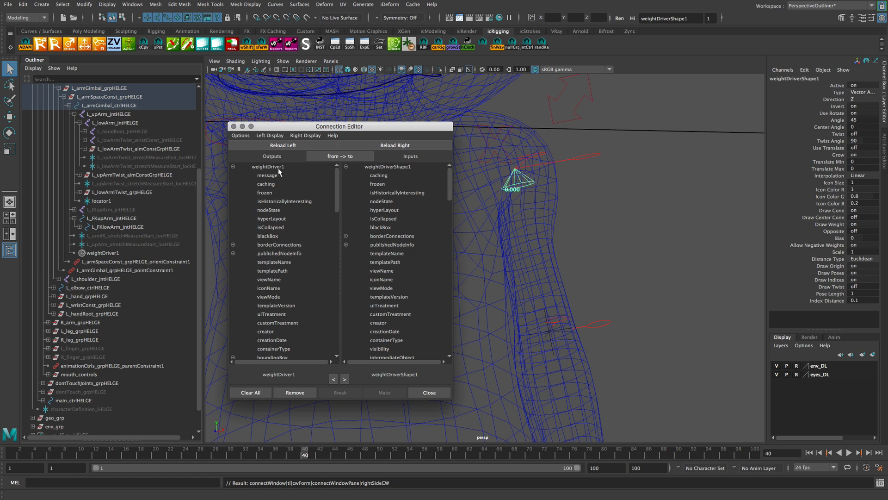
- Connect weightDriver1's worldMatrix to weightDriverShape1's readerMatrix and check that hidden attributes are shown in the output list
left_click_drag(338, 194, 333, 224)
left_click(273, 263)
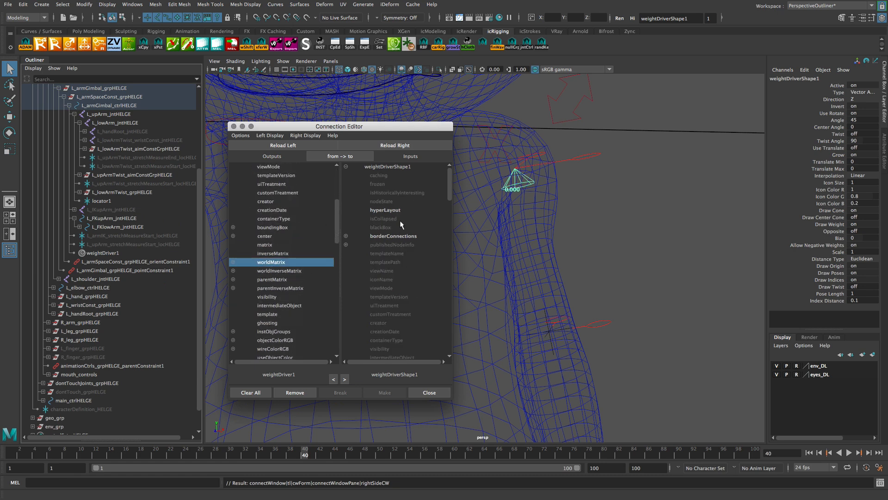
left_click_drag(451, 190, 446, 317)
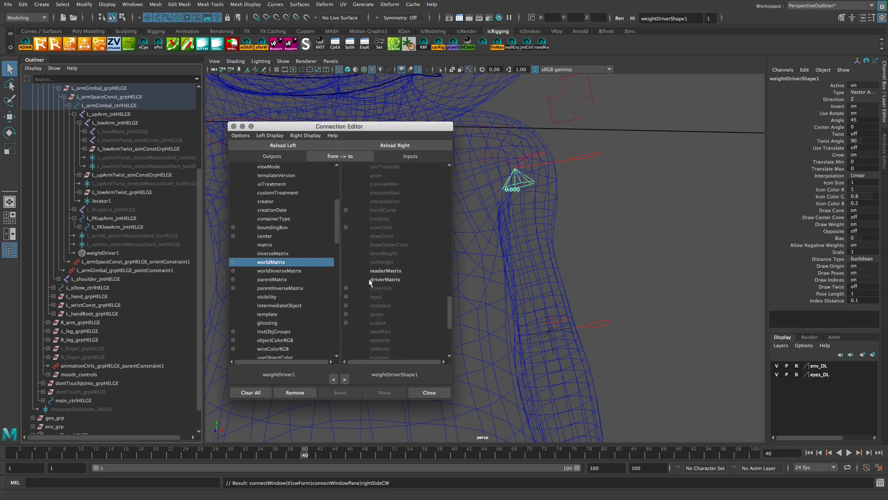
left_click(393, 272)
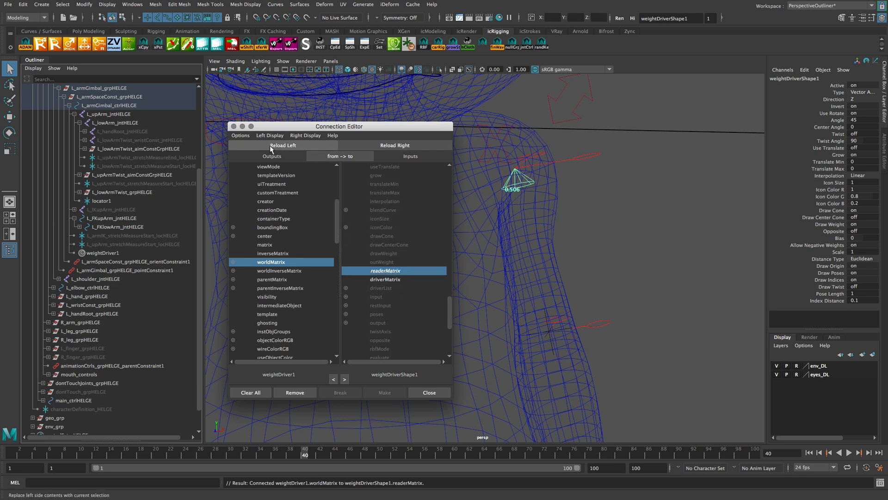
left_click(280, 137)
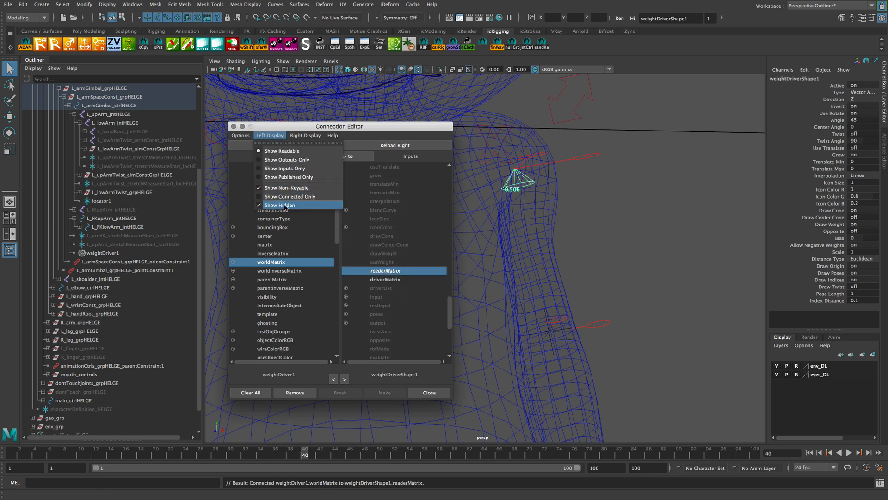
left_click(358, 130)
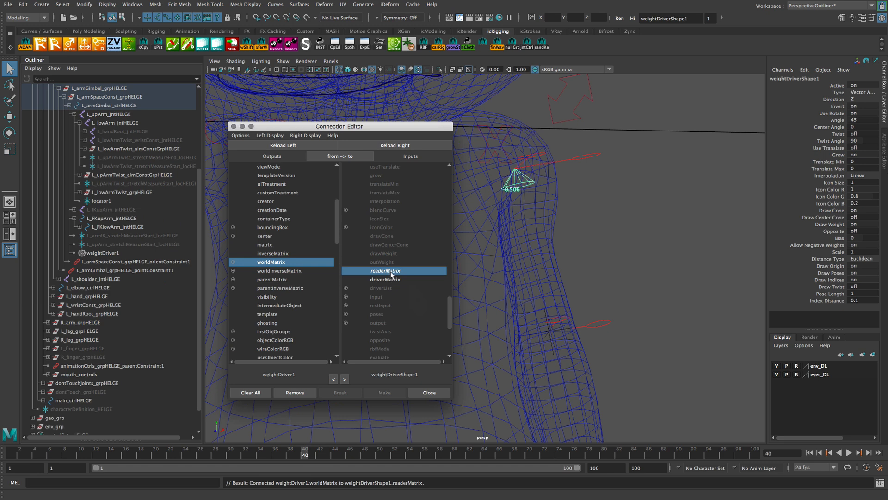
scroll(393, 275, "up", 3)
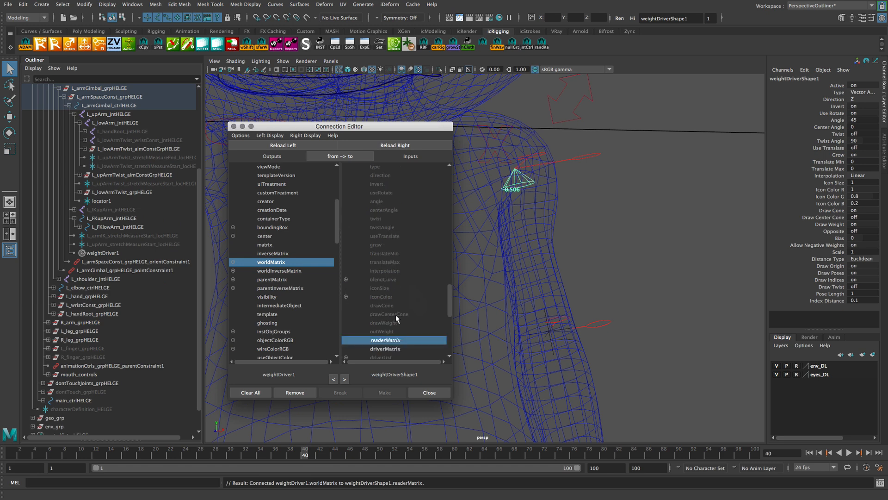
scroll(398, 318, "down", 3)
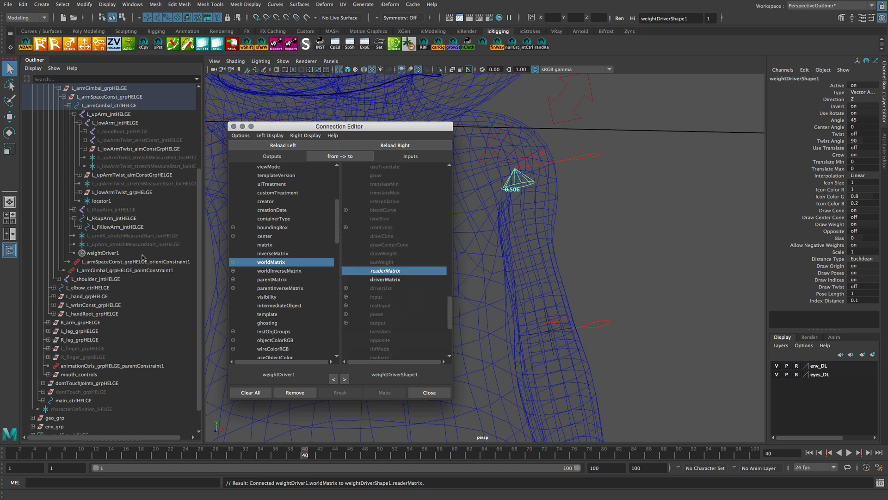
- Load locator1 as the output node and connect its worldMatrix to weightDriverShape1's driverMatrix
left_click(105, 202)
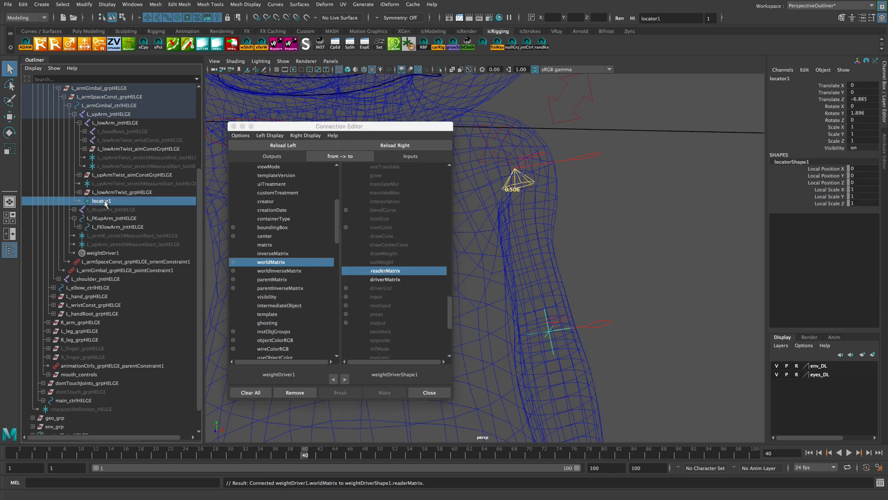
left_click(284, 145)
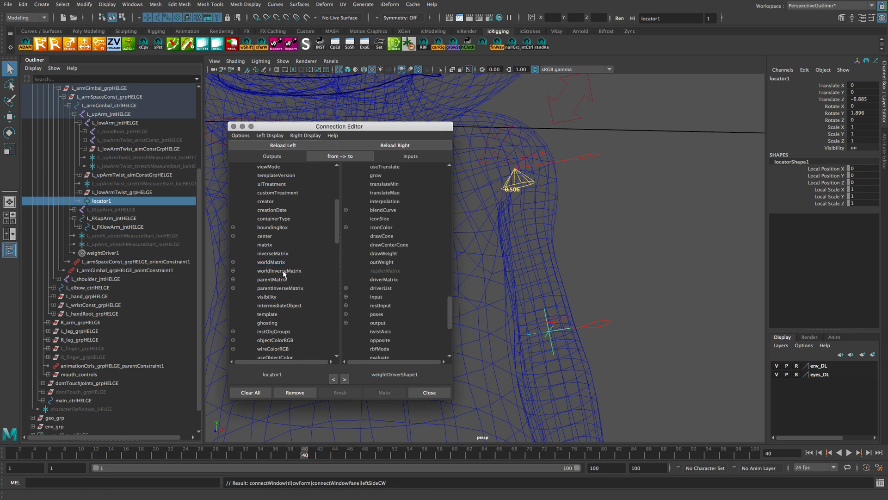
left_click(271, 263)
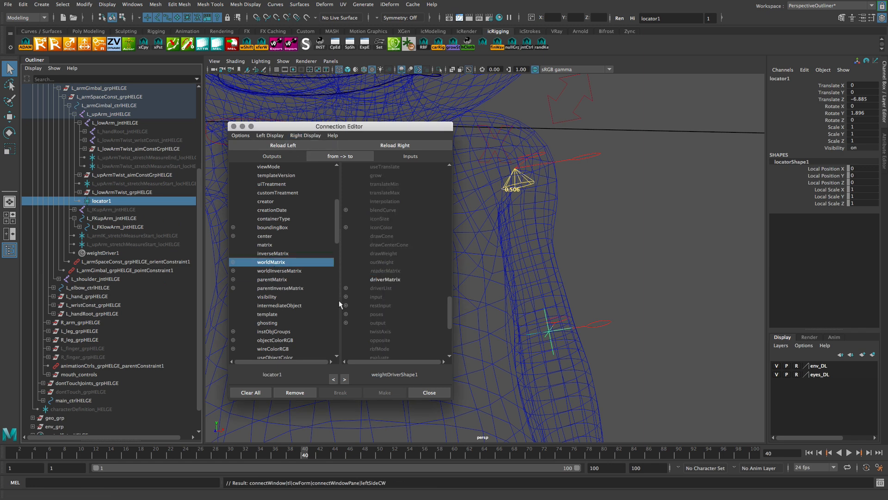
left_click(387, 279)
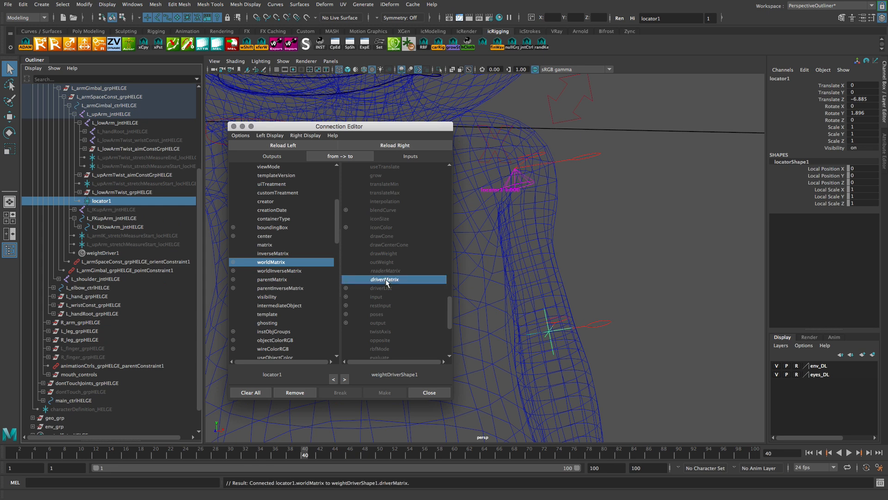
left_click_drag(388, 126, 347, 121)
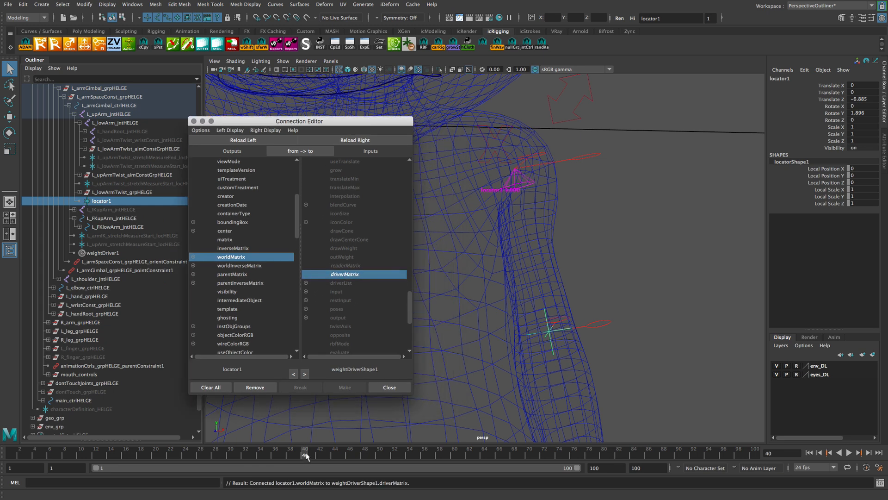
- Scrub between frames 35 and 40 to examine how the weight driver's displayed weight responds as the arm lowers
left_click_drag(304, 453, 276, 456)
left_click(648, 301)
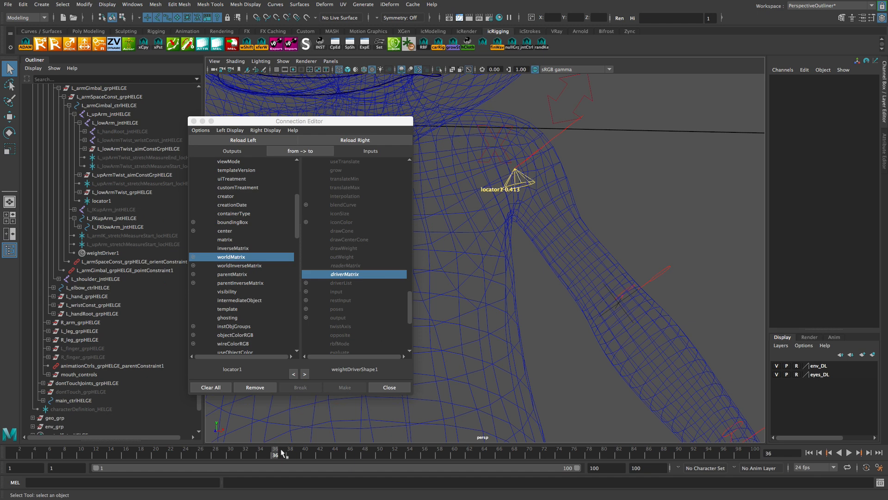
left_click_drag(275, 456, 302, 459)
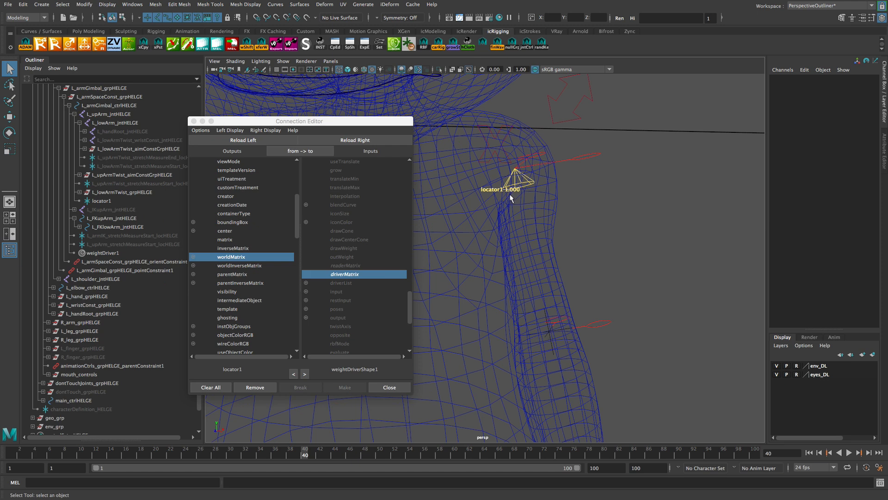
left_click_drag(306, 455, 267, 455)
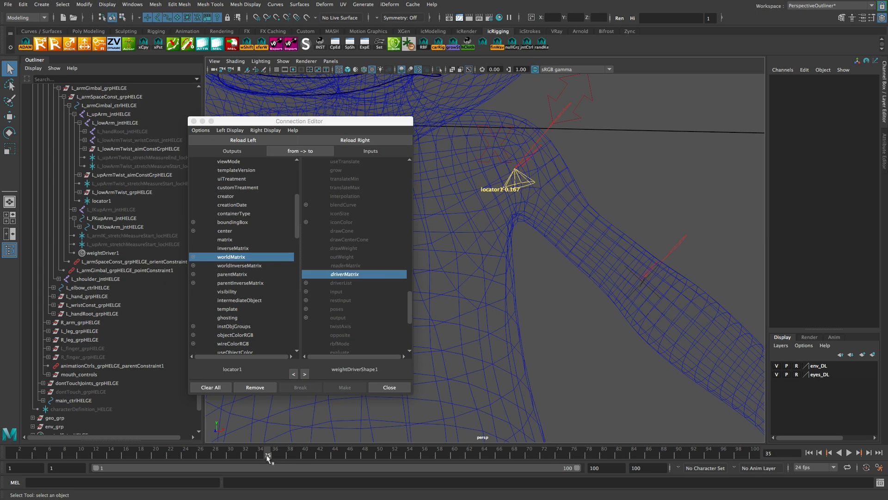
left_click_drag(267, 455, 303, 462)
- Check the left upper arm FK control's rotation at frame 40, and set weightDriver1's Angle to 75
left_click(558, 139)
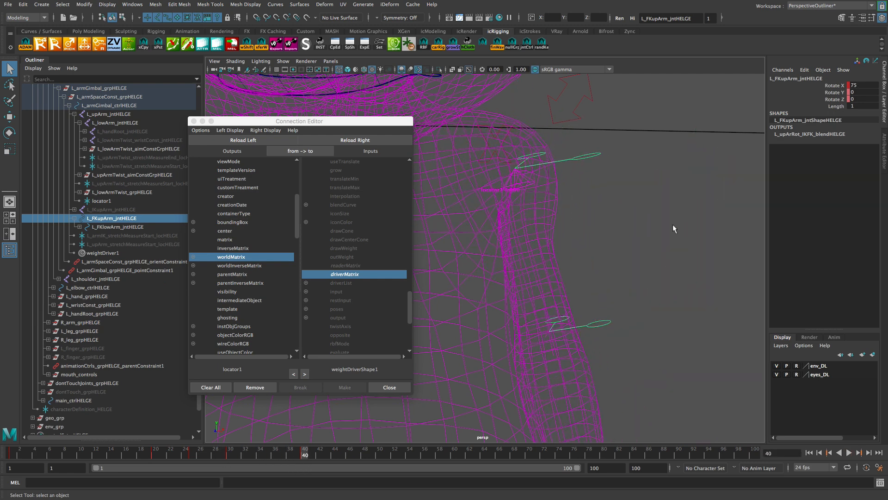
left_click(546, 204)
left_click(530, 185)
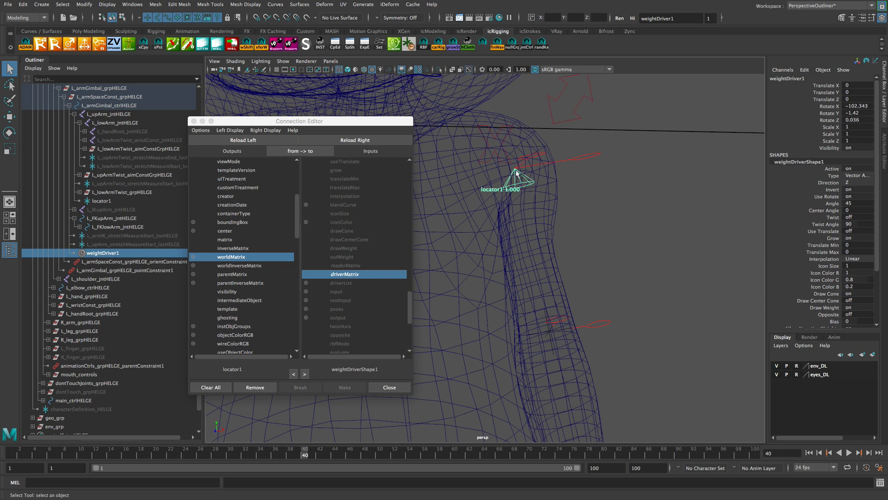
double_click(856, 203)
key("Return")
- Try an Angle of 37.5 on weightDriver1 and scrub back to frame 29 to compare the cone and weight
double_click(858, 203)
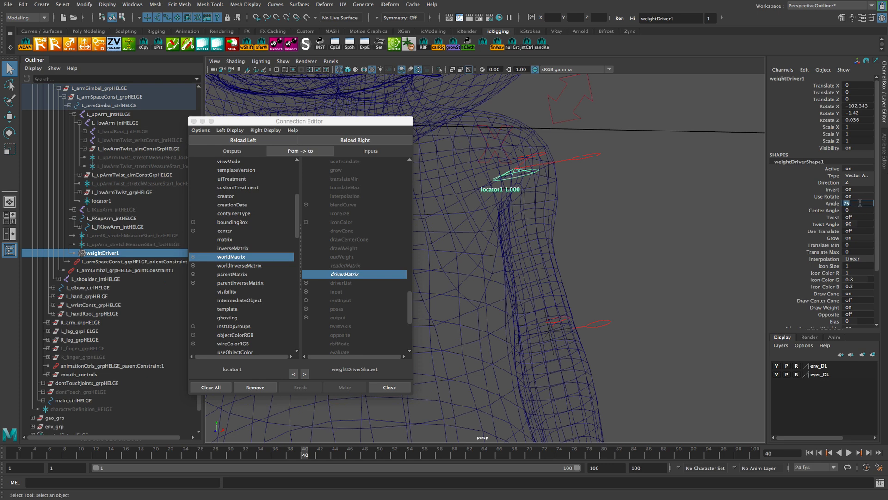
type("37.5")
key("Return")
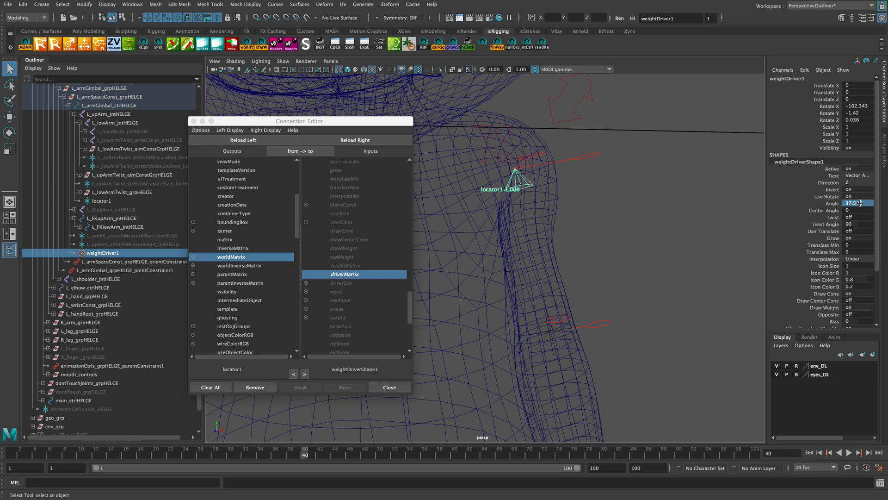
left_click_drag(309, 456, 223, 456)
- Restore weightDriver1's Angle to 75 and test the weight as the arm lowers, ending at frame 40
left_click(863, 204)
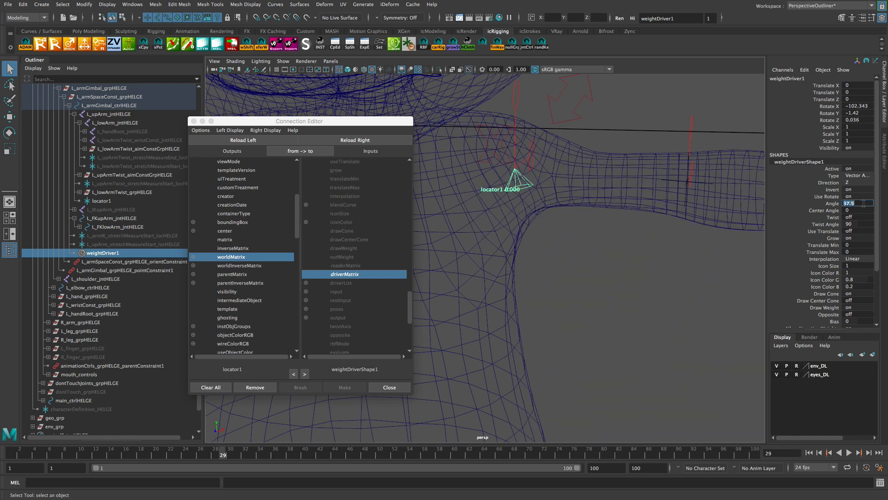
type("75")
key("Return")
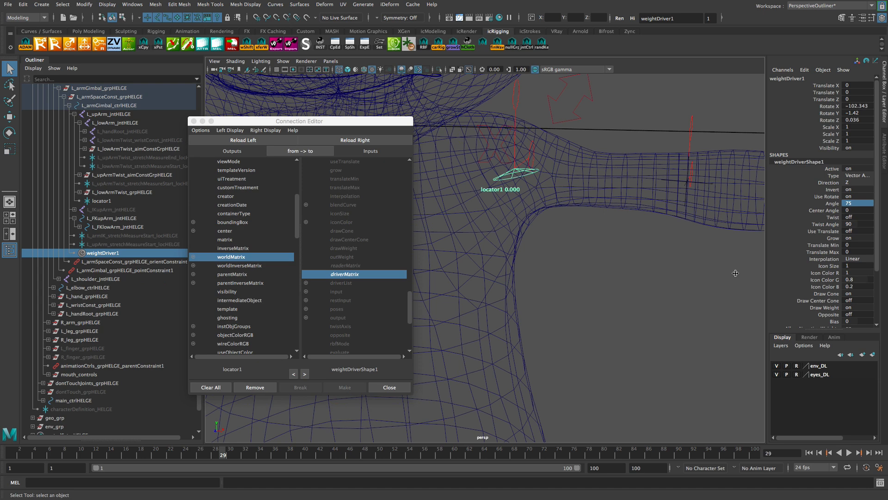
key("alt+v")
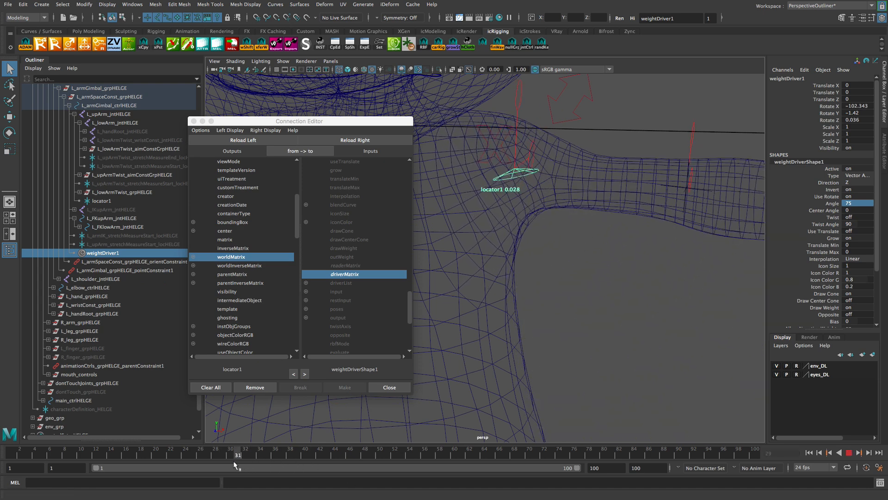
key("alt+v")
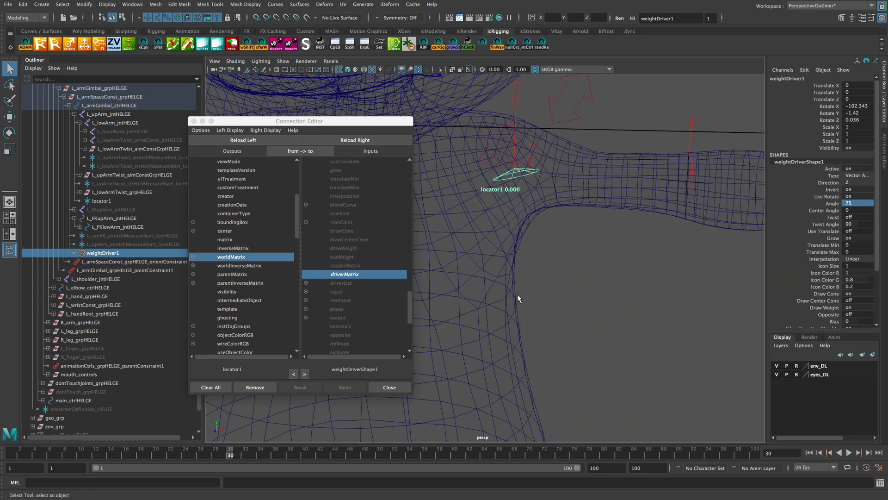
left_click_drag(240, 456, 302, 462)
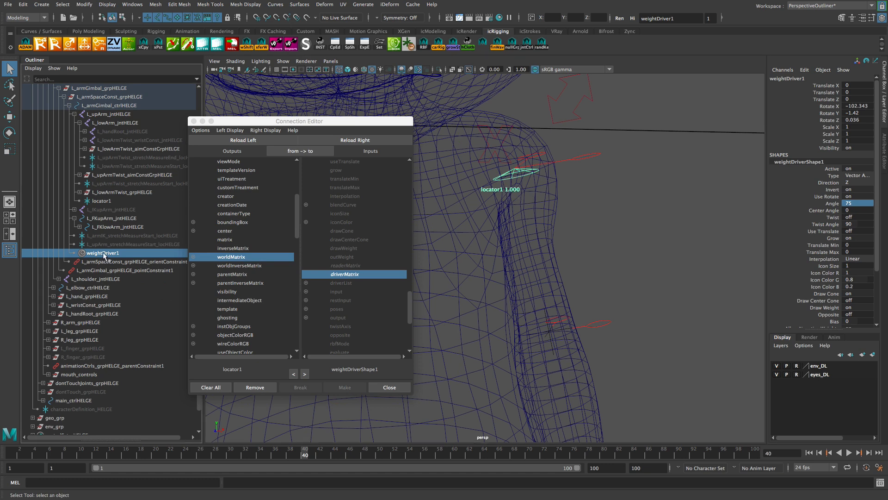
- Load weightDriverShape1 as the output node in the Connection Editor and pick its outWeight attribute
key("Down")
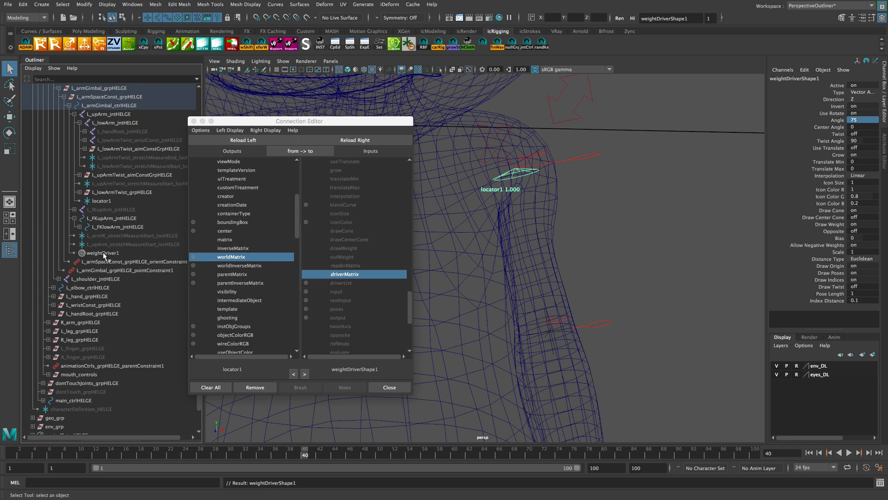
left_click(103, 253)
key("Down")
left_click(243, 140)
scroll(253, 320, "down", 2)
scroll(253, 320, "down", 8)
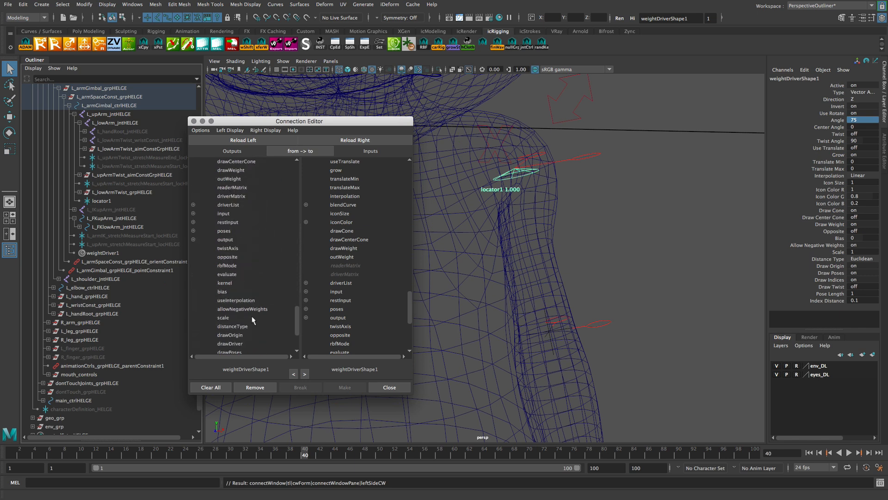
scroll(253, 319, "up", 3)
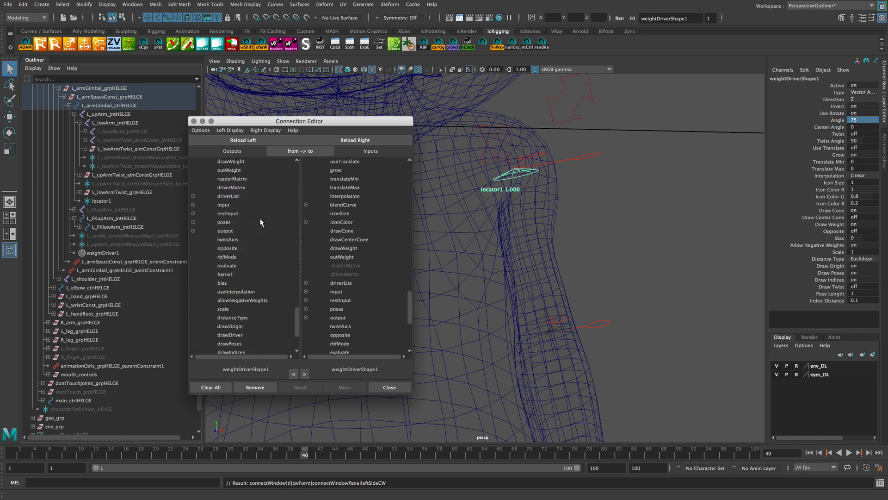
left_click(230, 170)
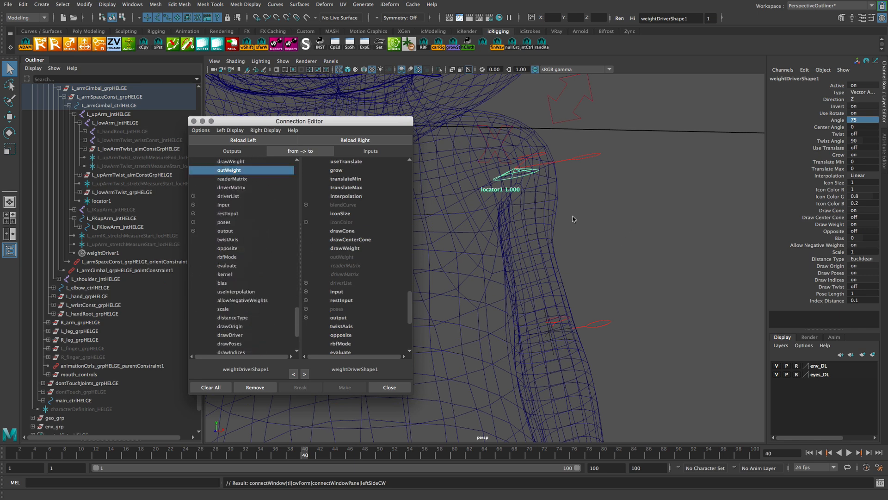
- Load body_geo with its helge_blendshape as the input node and connect outWeight to the L_arm_down weight
left_click(556, 199)
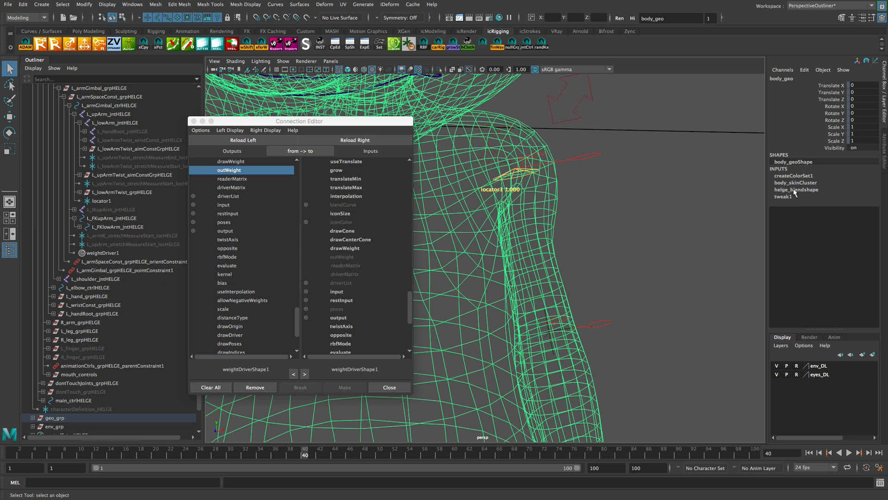
left_click(794, 190)
left_click(360, 139)
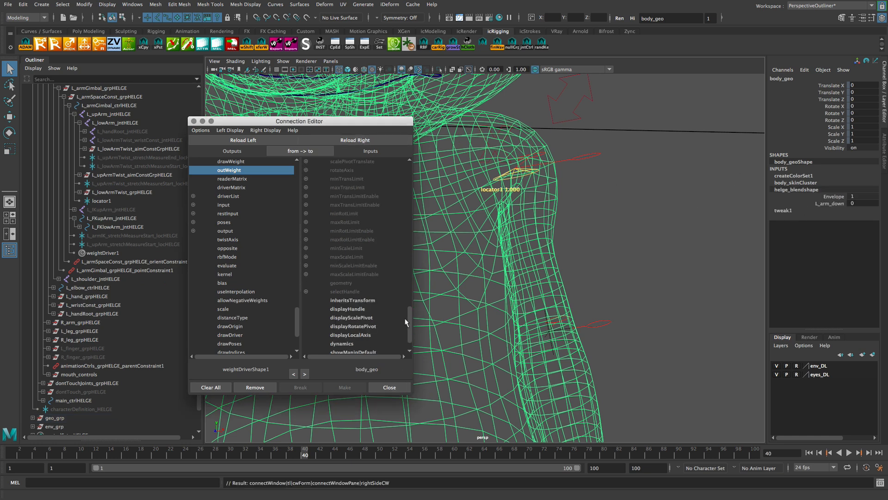
left_click_drag(409, 321, 408, 182)
left_click(306, 213)
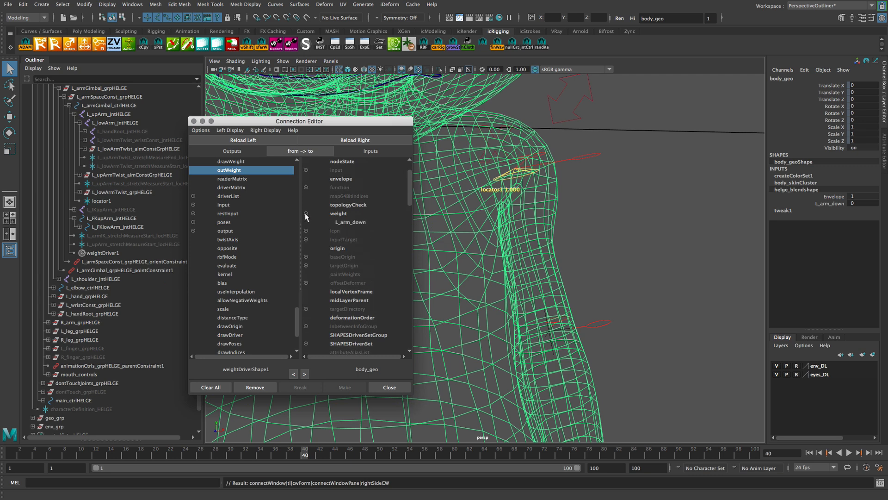
left_click(351, 222)
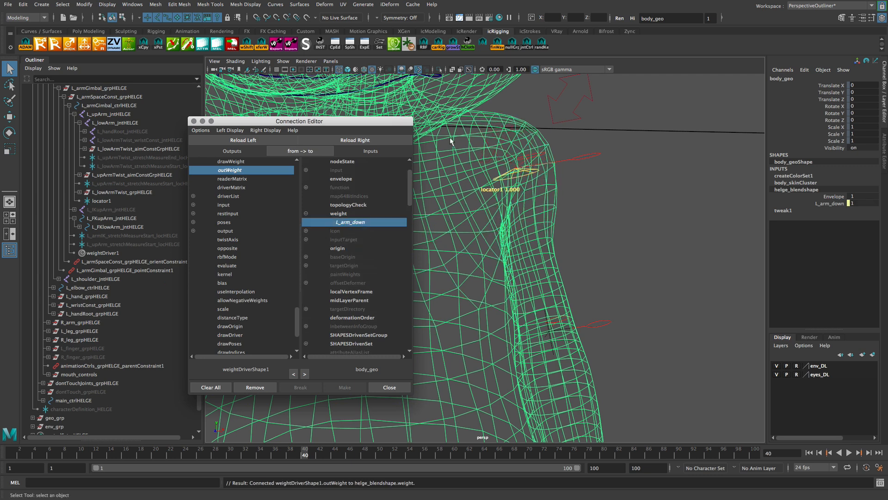
- Scrub the arm motion to check the driven L_arm_down shape, stop at frame 39 and close the Connection Editor
left_click_drag(314, 457, 298, 474)
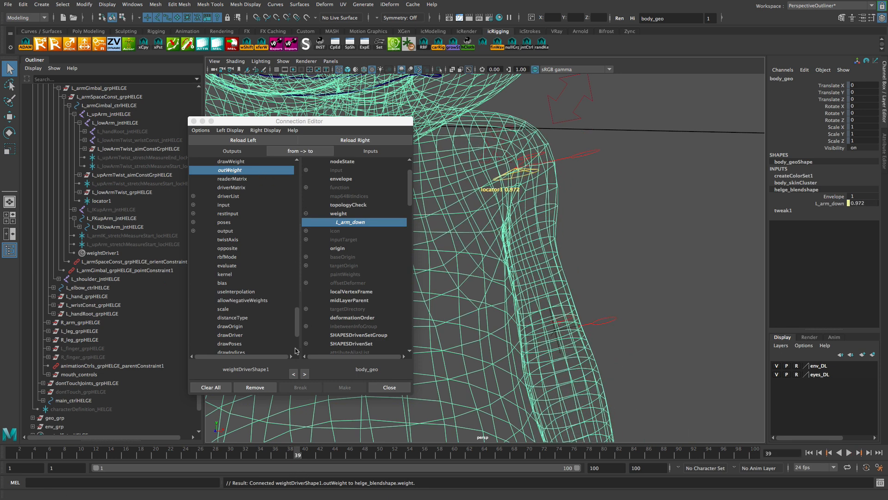
left_click_drag(237, 458, 298, 462)
left_click(389, 387)
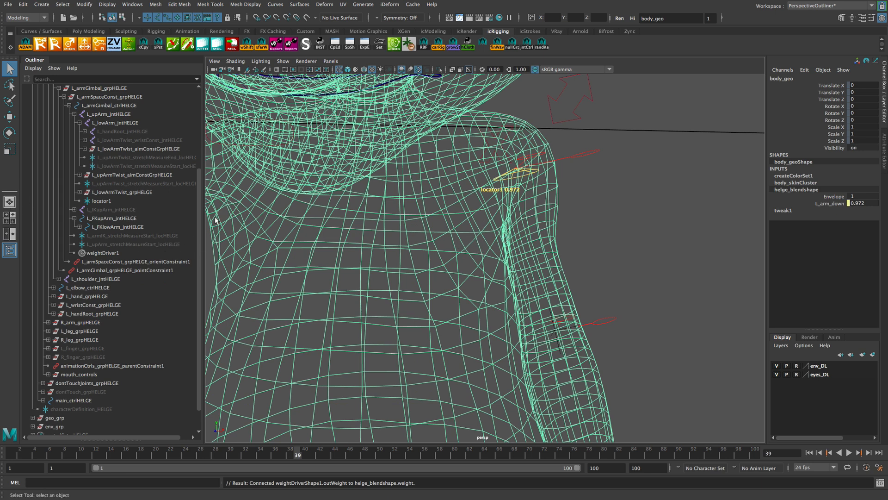
- Delete locator1 and weightDriver1 from the left arm hierarchy
left_click(110, 201)
left_click(114, 253, "ctrl")
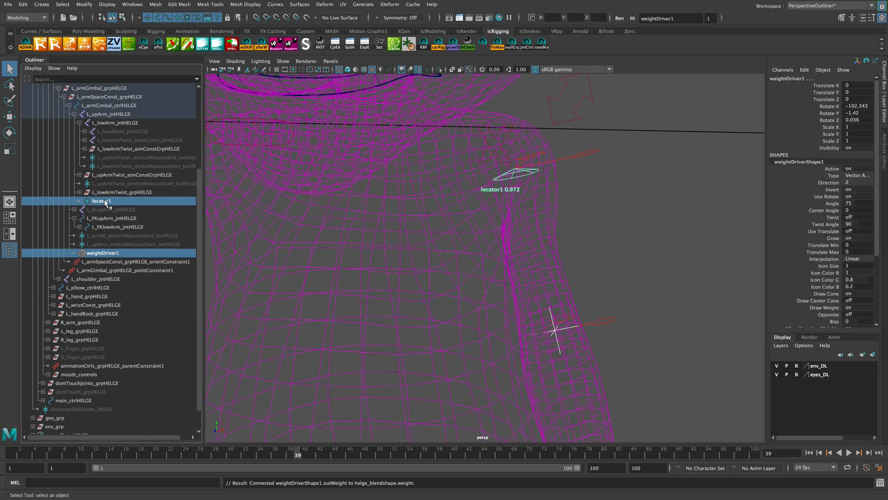
key("Delete")
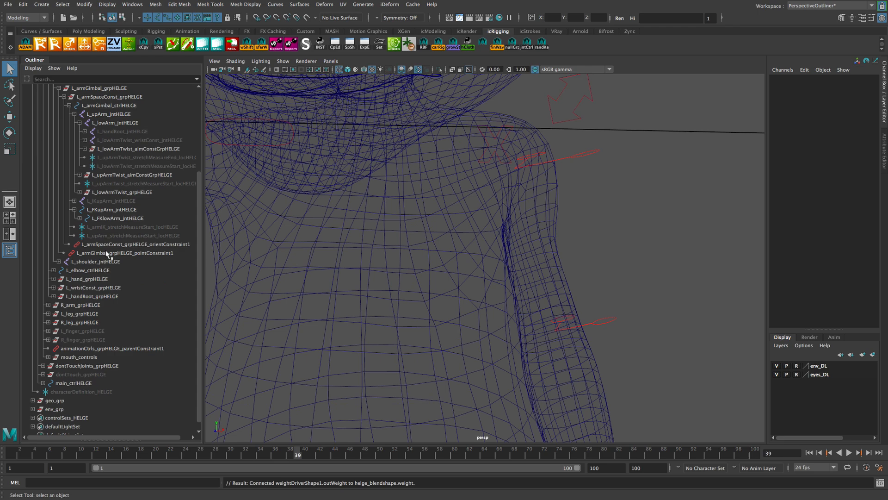
- Set the L_arm_down weight of body_geo's helge_blendshape to 0
left_click(559, 190)
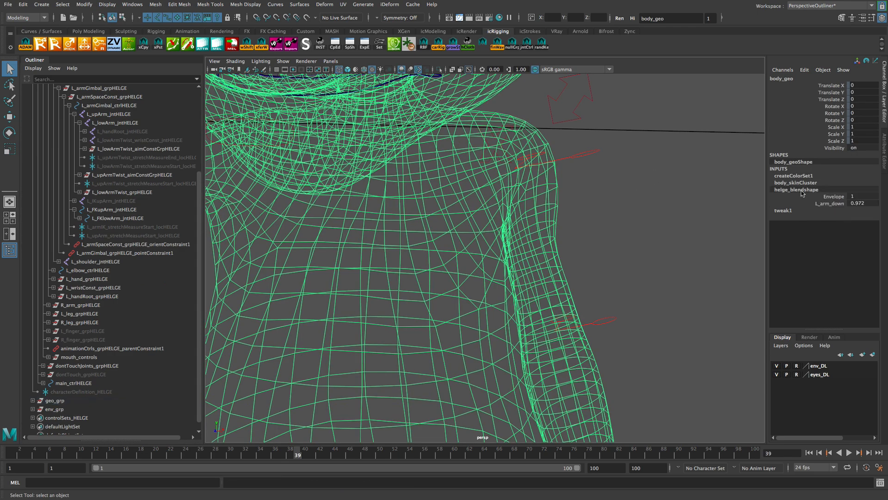
left_click(798, 190)
left_click(833, 203)
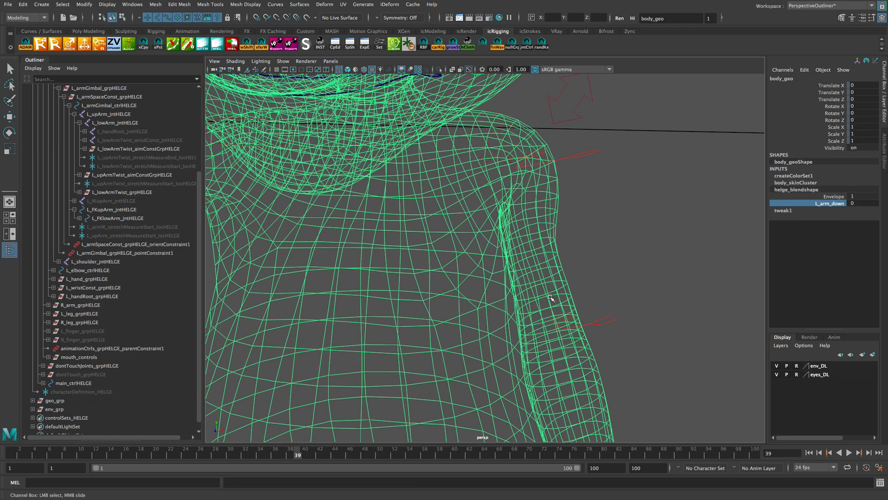
- Display the character in textured shading with all lights, deselect the body, hide the Outliner and frame the whole figure
right_click_drag(551, 297, 520, 298, "alt")
key("7")
key("6")
key("7")
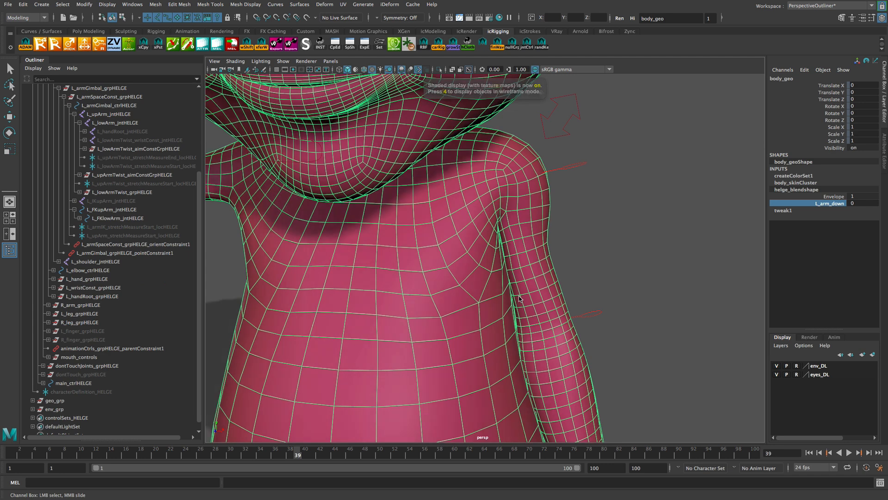
left_click(583, 243)
right_click_drag(582, 245, 508, 285, "alt")
left_click_drag(509, 285, 473, 313, "alt")
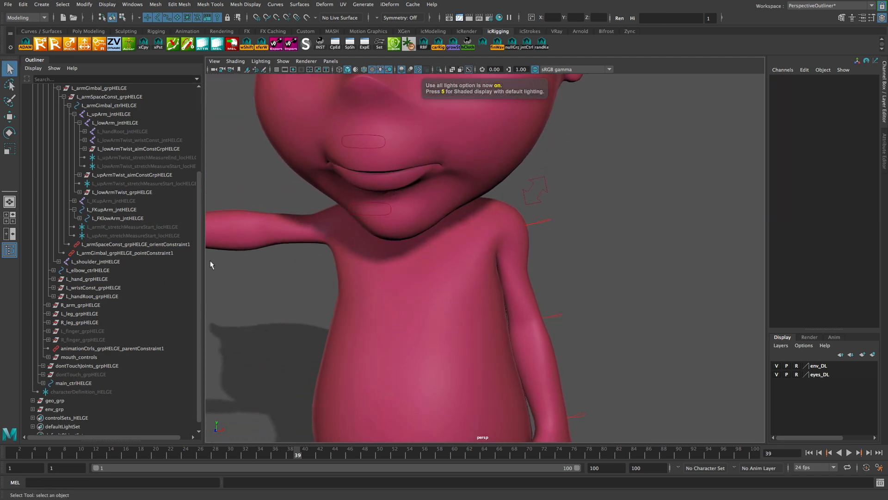
scroll(478, 300, "down", 5)
left_click(10, 249)
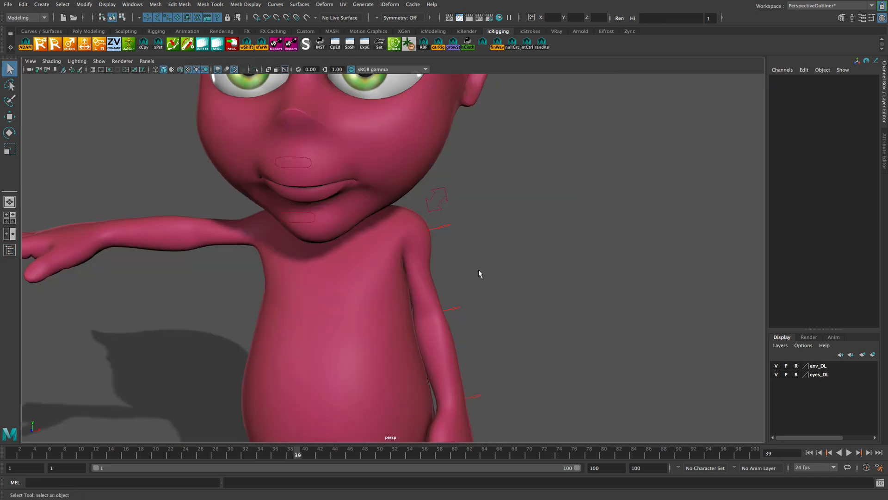
scroll(328, 268, "down", 4)
scroll(328, 267, "up", 1)
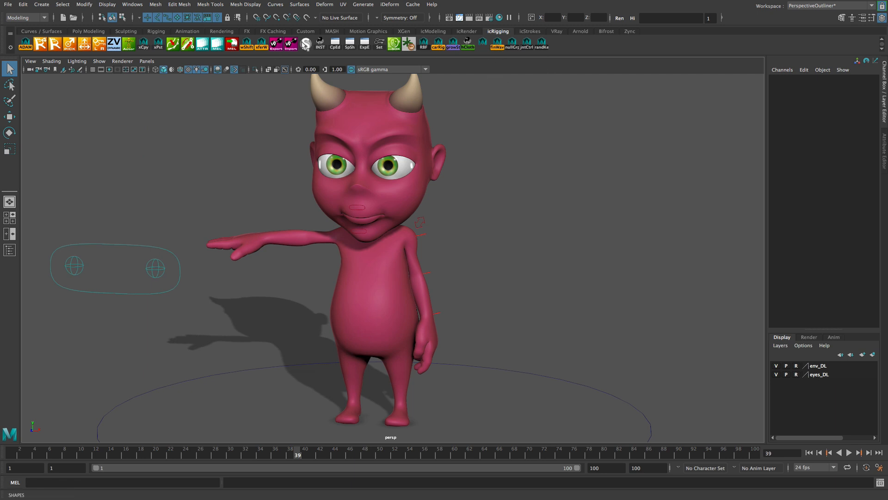
- Open the SHAPES tool and load the body_geo mesh with its helge_blendshape
left_click(306, 44)
scroll(444, 244, "up", 2)
left_click(409, 153)
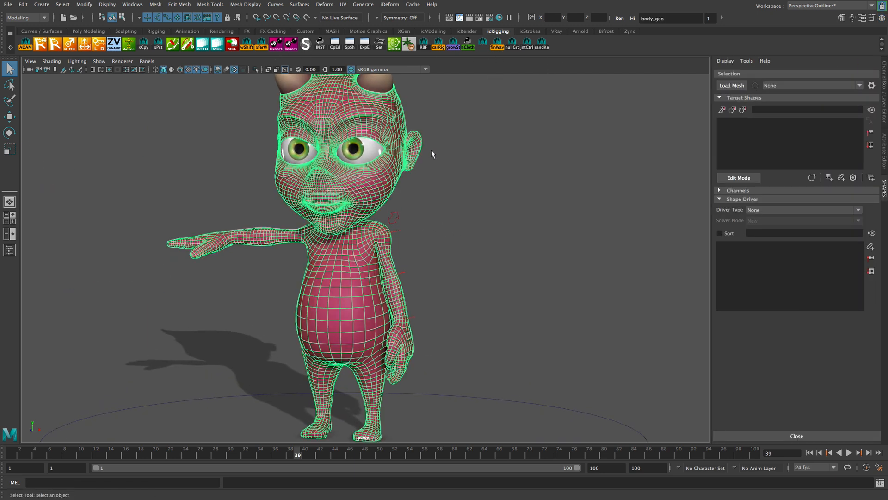
left_click(732, 85)
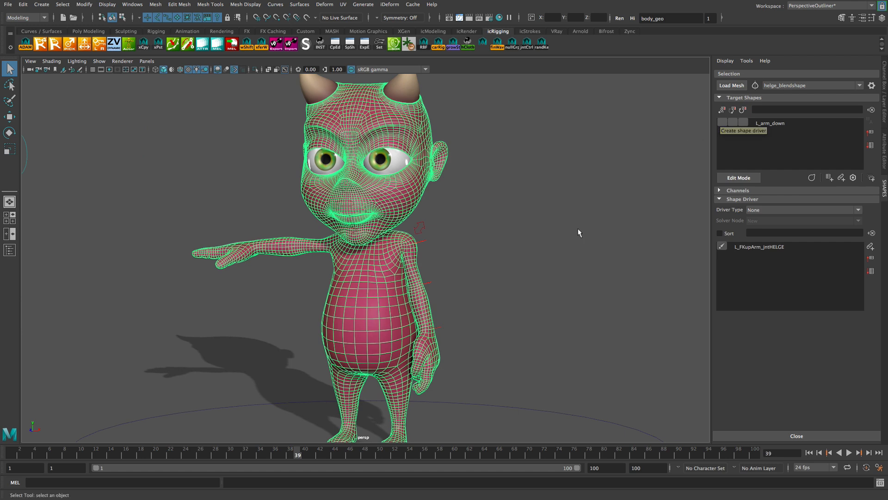
- Select the left upper arm FK control and its L_FKupArm_jntHELGE entry in the SHAPES driver list, and go to frame 40
middle_click_drag(580, 233, 597, 206, "alt")
scroll(585, 253, "up", 3)
middle_click_drag(585, 253, 587, 264, "alt")
left_click(587, 264)
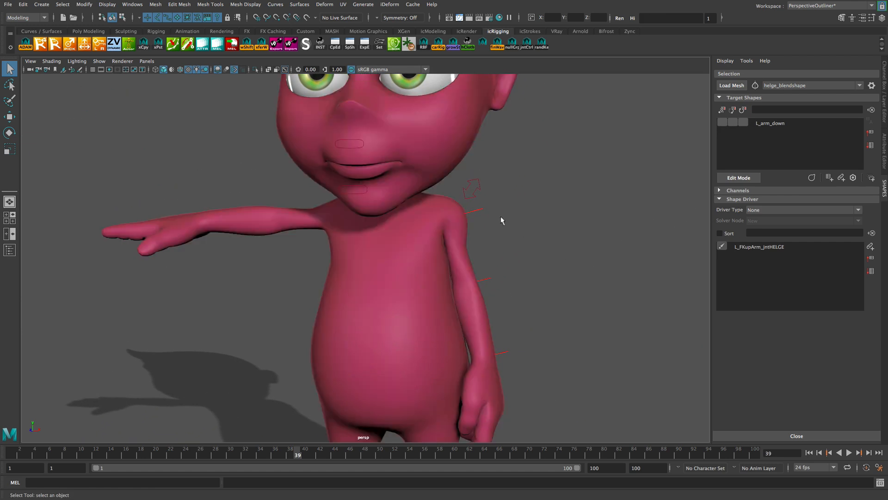
left_click(478, 213)
right_click(759, 273)
left_click(784, 277)
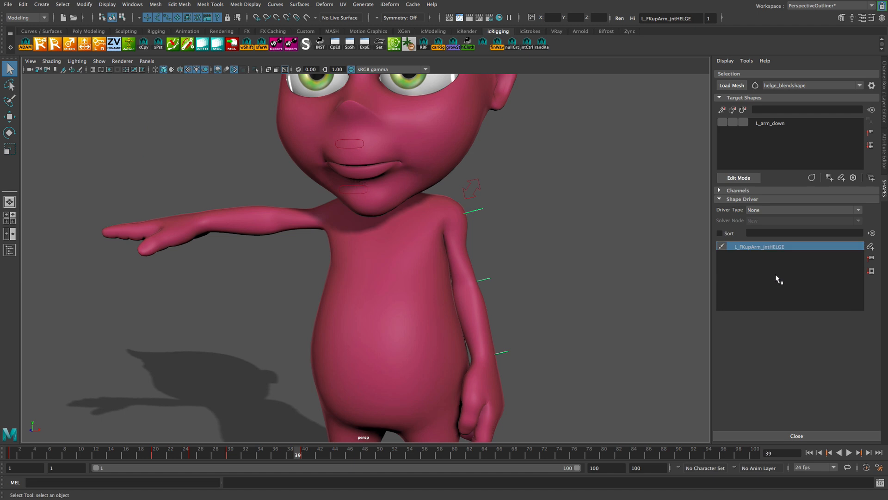
right_click(776, 276)
left_click(756, 278)
mouse_move(297, 453)
left_mouse_down()
mouse_move(224, 458)
mouse_move(301, 468)
mouse_move(222, 460)
mouse_move(306, 461)
left_mouse_up()
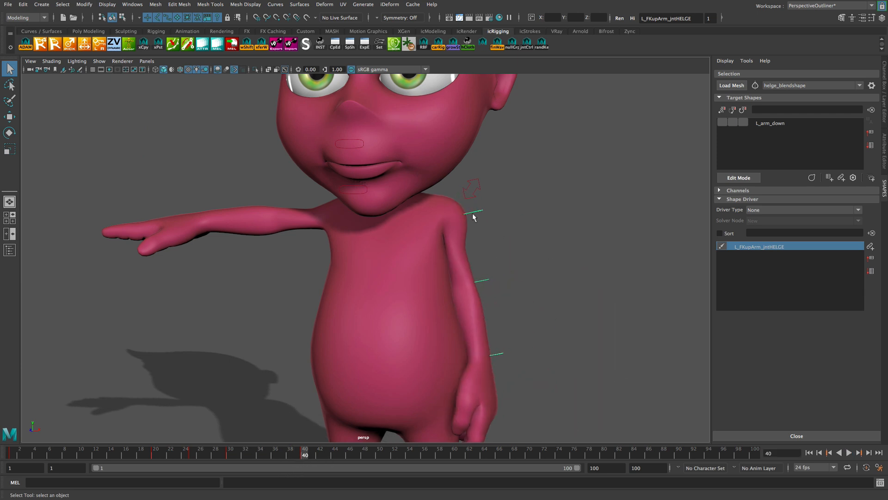
- Select the L_arm_down target shape, preview its weight, and display the wireframe over the shaded body near the left shoulder
left_click(773, 123)
left_click_drag(836, 204, 759, 199)
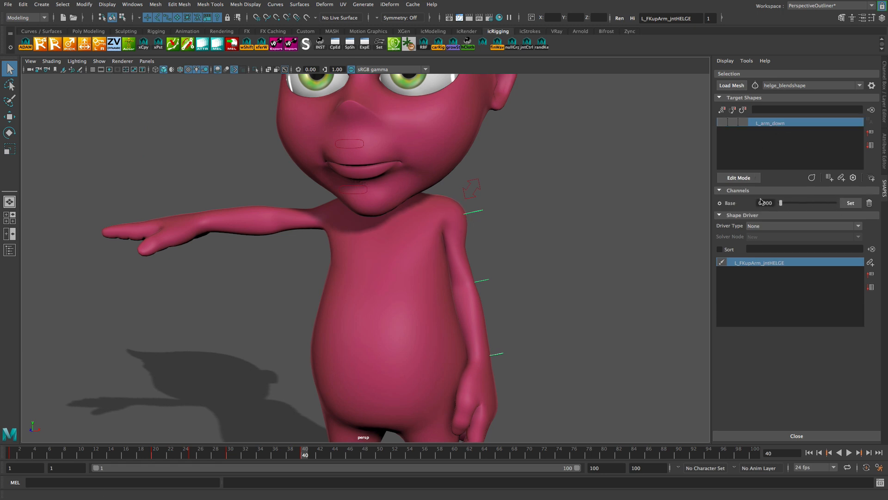
middle_click_drag(396, 294, 377, 320, "alt")
right_click_drag(377, 320, 571, 309, "alt")
key("alt+5")
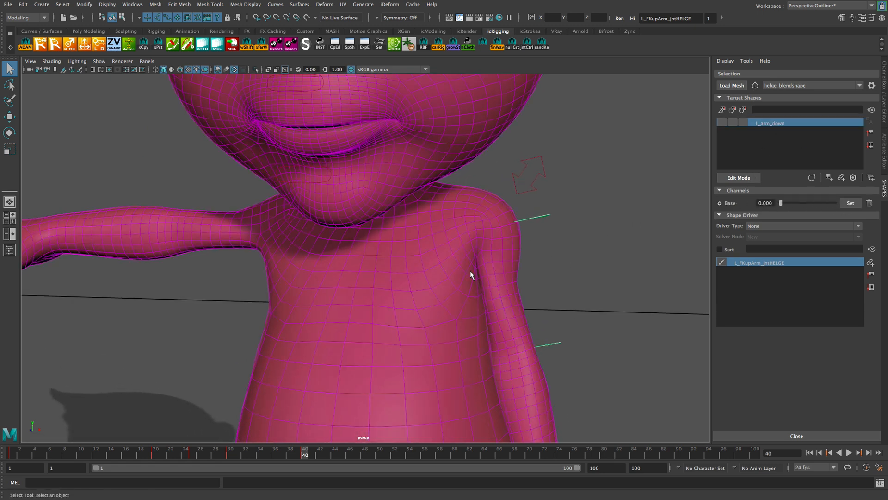
- Deselect the arm control and vary the L_arm_down weight to inspect the correction at the left shoulder and armpit
middle_click_drag(437, 265, 424, 259, "alt")
left_click_drag(424, 260, 422, 269, "alt")
left_click(540, 225)
left_click_drag(540, 226, 536, 216, "alt")
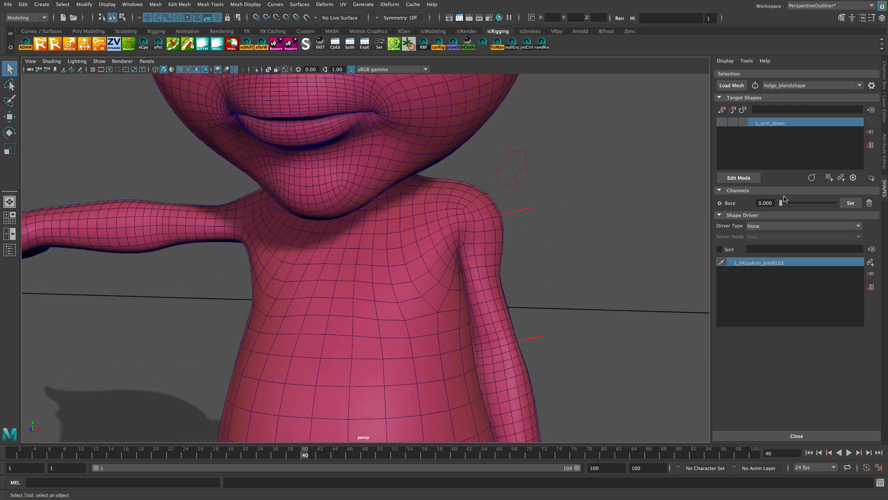
left_click_drag(782, 204, 728, 210)
left_click_drag(659, 263, 511, 307, "alt")
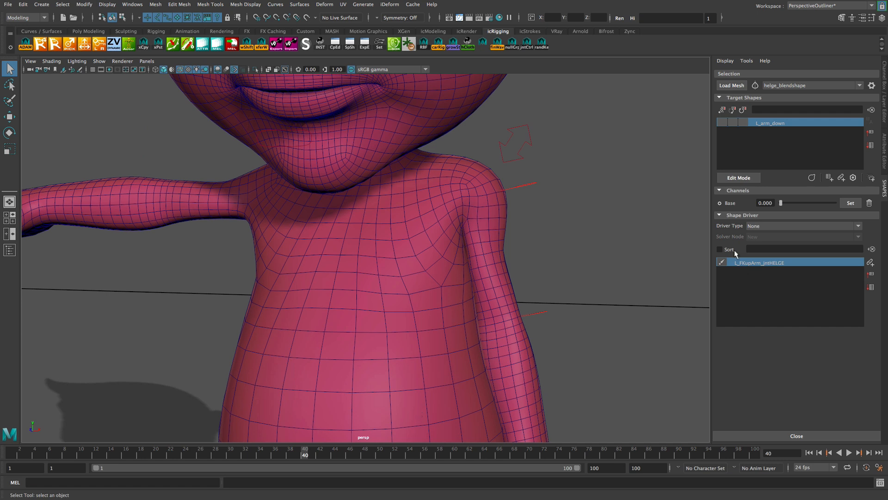
- Create a Weight Driver (Vector Angle) for L_arm_down from L_FKupArm_jntHELGE and scrub the animation back to frame 40 to test it
left_click(771, 230)
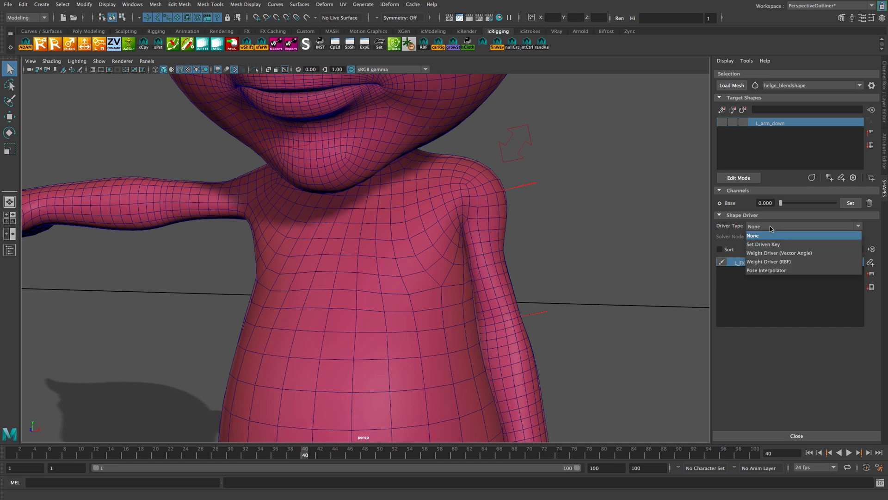
left_click(767, 253)
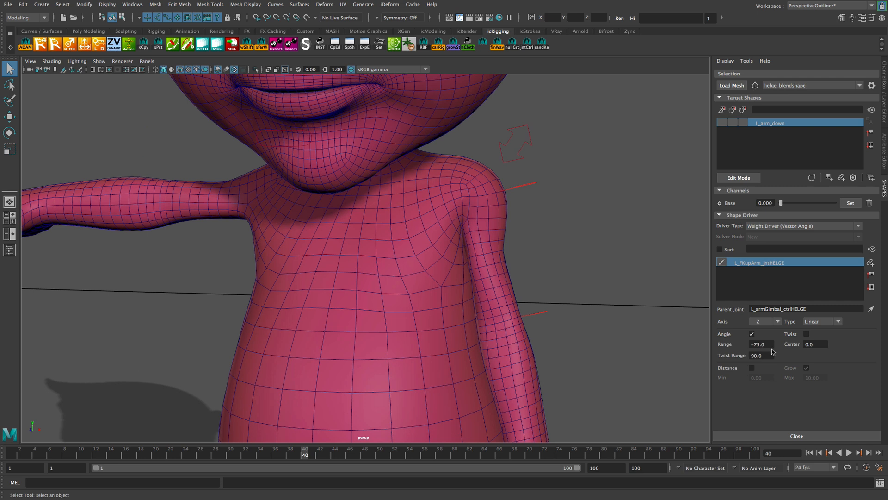
left_click(723, 126)
left_click(425, 250)
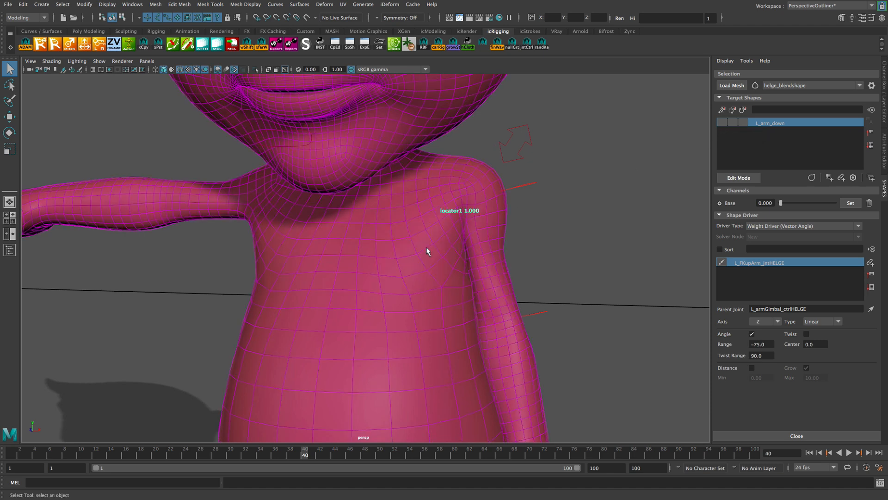
mouse_move(291, 455)
left_mouse_down()
mouse_move(231, 456)
mouse_move(321, 460)
mouse_move(240, 464)
mouse_move(304, 468)
left_mouse_up()
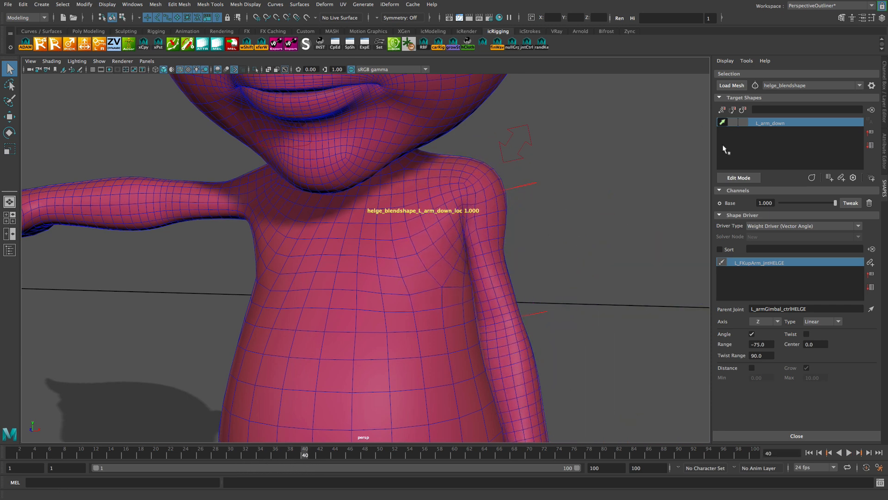
- Delete the shape driver of the L_arm_down target
left_click(722, 123)
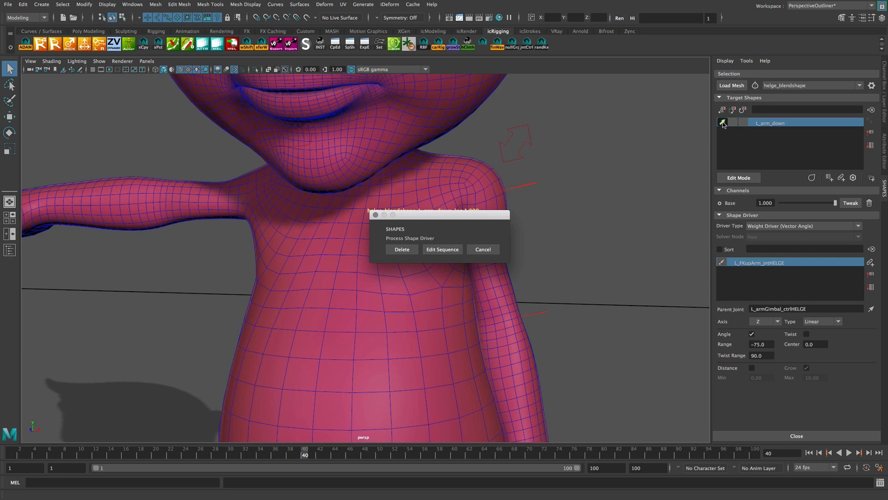
left_click(405, 248)
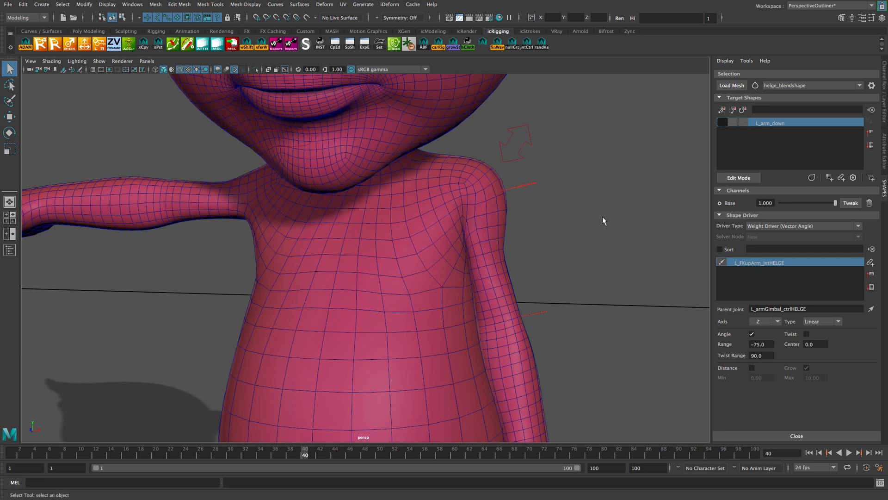
- Reload the body_geo mesh into SHAPES, then select the left upper arm FK control and pick its driver entry from the scene
left_click(492, 176)
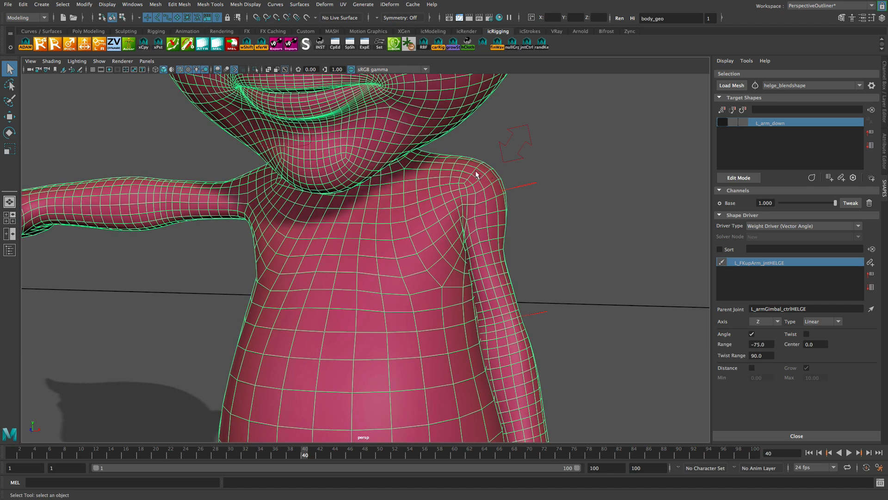
left_click(733, 86)
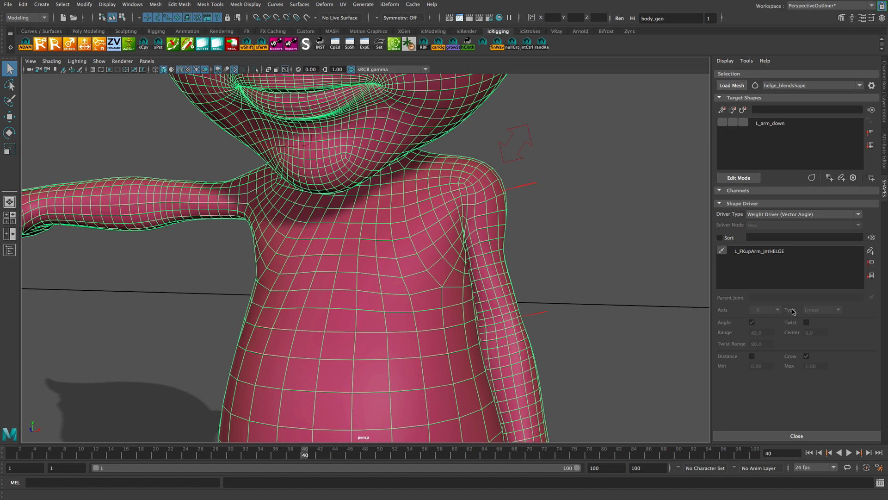
left_click_drag(529, 175, 530, 213)
right_click(763, 265)
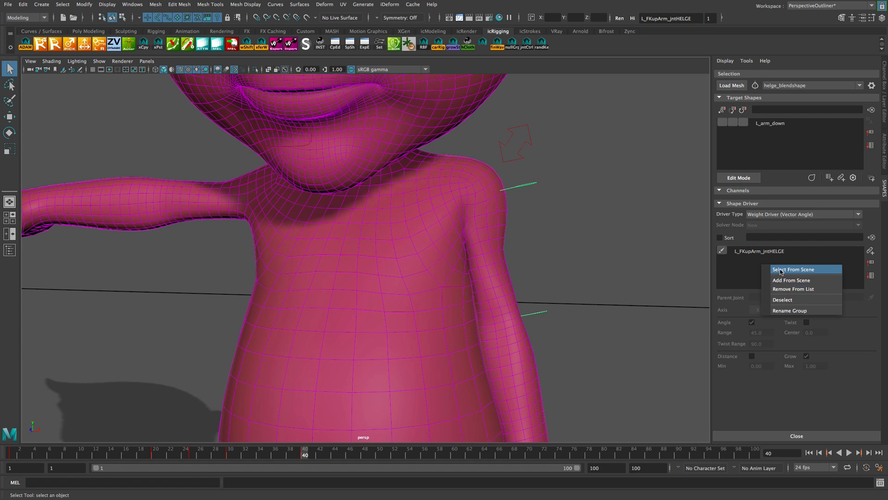
left_click(781, 269)
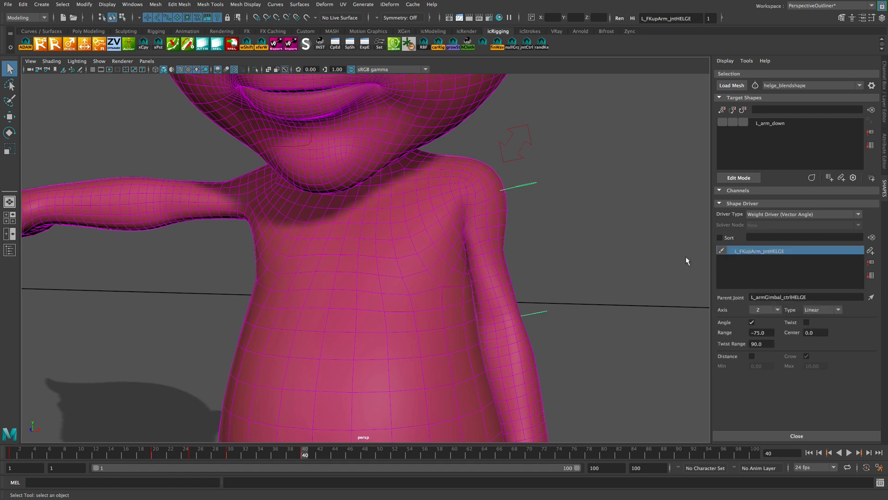
- Rebuild the L_arm_down driver as Weight Driver (Vector Angle) and check it by scrubbing the arm animation to frame 40
left_click(764, 216)
left_click(769, 243)
left_click(722, 122)
left_click(418, 248)
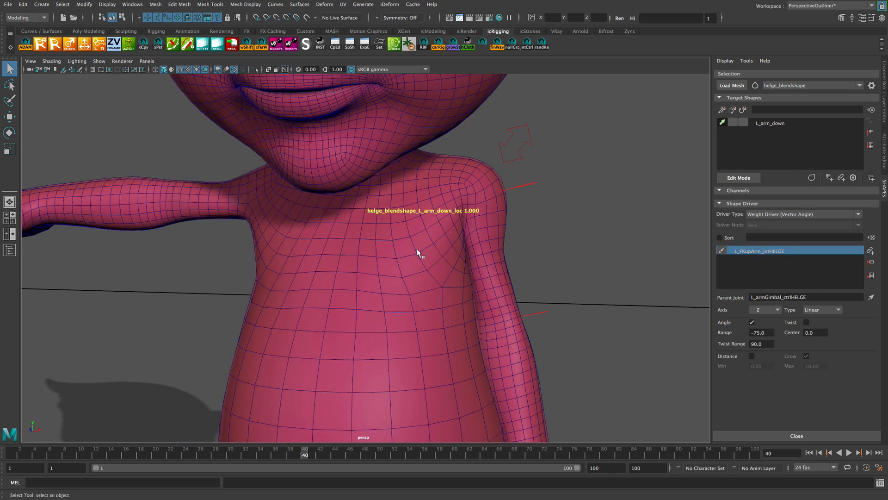
left_click_drag(269, 457, 304, 455)
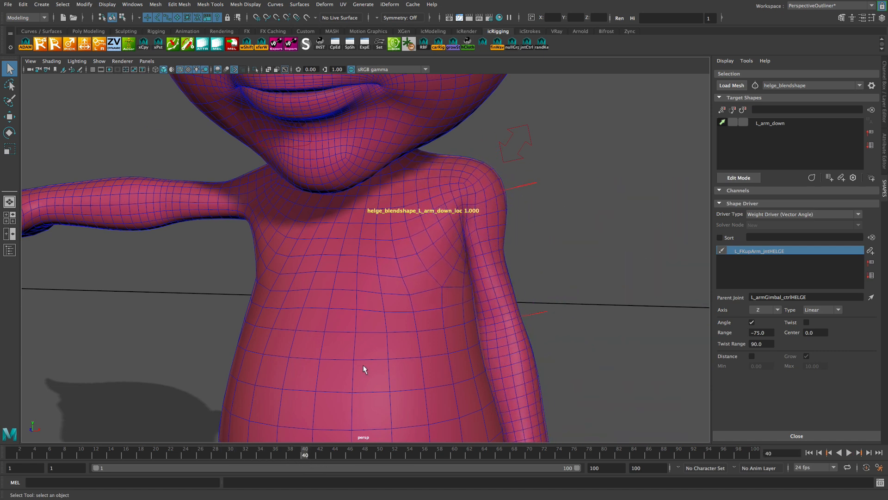